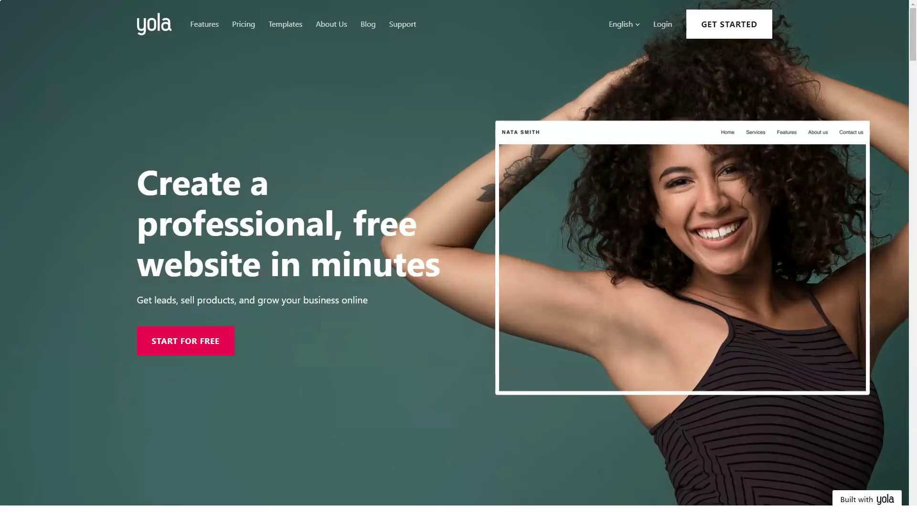
{"action": "scroll", "coordinate": [459, 287], "scroll_direction": "down", "scroll_amount": 3}
{"action": "scroll", "coordinate": [459, 286], "scroll_direction": "down", "scroll_amount": 3}
{"action": "scroll", "coordinate": [458, 287], "scroll_direction": "down", "scroll_amount": 3}
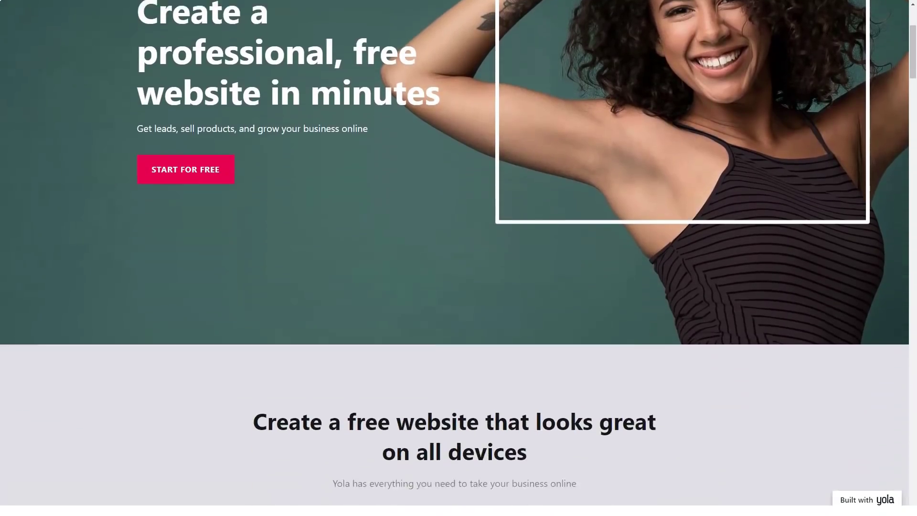
{"action": "scroll", "coordinate": [458, 287], "scroll_direction": "down", "scroll_amount": 3}
{"action": "scroll", "coordinate": [458, 286], "scroll_direction": "down", "scroll_amount": 3}
{"action": "scroll", "coordinate": [459, 287], "scroll_direction": "down", "scroll_amount": 3}
{"action": "scroll", "coordinate": [459, 286], "scroll_direction": "down", "scroll_amount": 3}
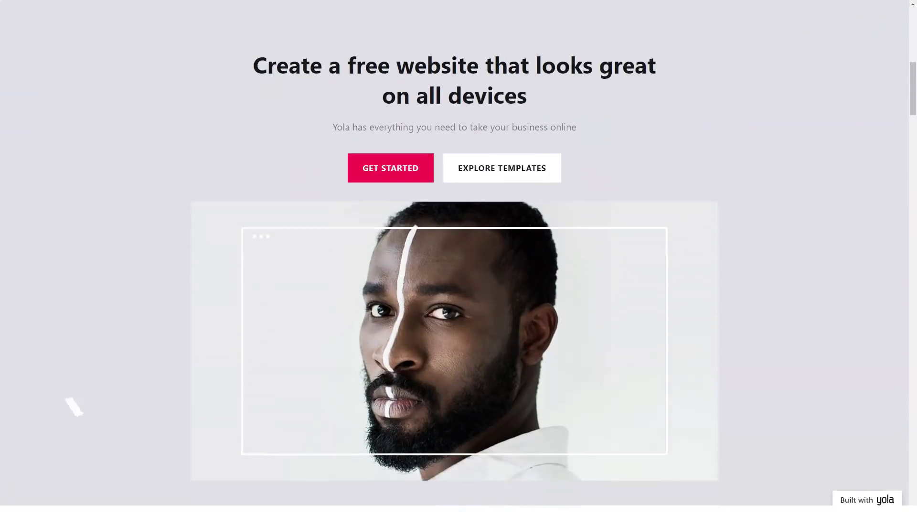
{"action": "scroll", "coordinate": [458, 287], "scroll_direction": "down", "scroll_amount": 1}
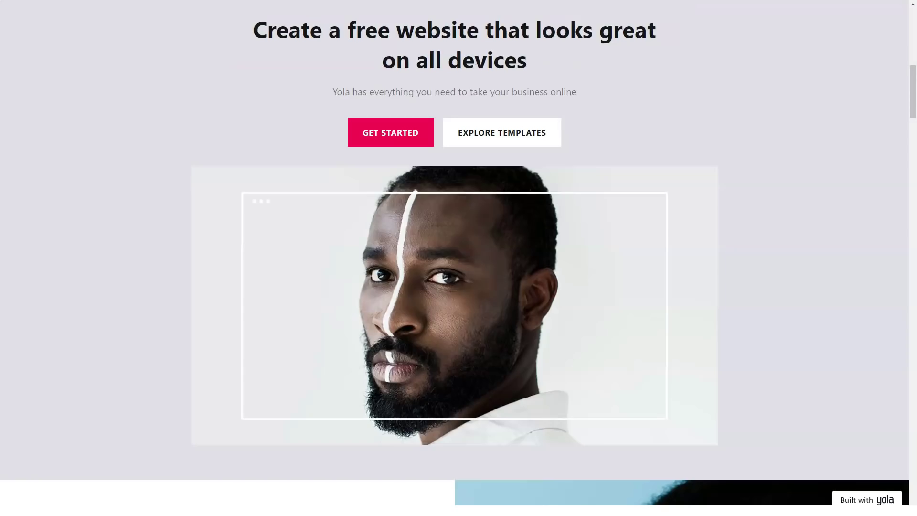
{"action": "scroll", "coordinate": [459, 286], "scroll_direction": "down", "scroll_amount": 2}
{"action": "scroll", "coordinate": [458, 286], "scroll_direction": "down", "scroll_amount": 3}
{"action": "scroll", "coordinate": [459, 287], "scroll_direction": "down", "scroll_amount": 3}
{"action": "scroll", "coordinate": [459, 286], "scroll_direction": "down", "scroll_amount": 3}
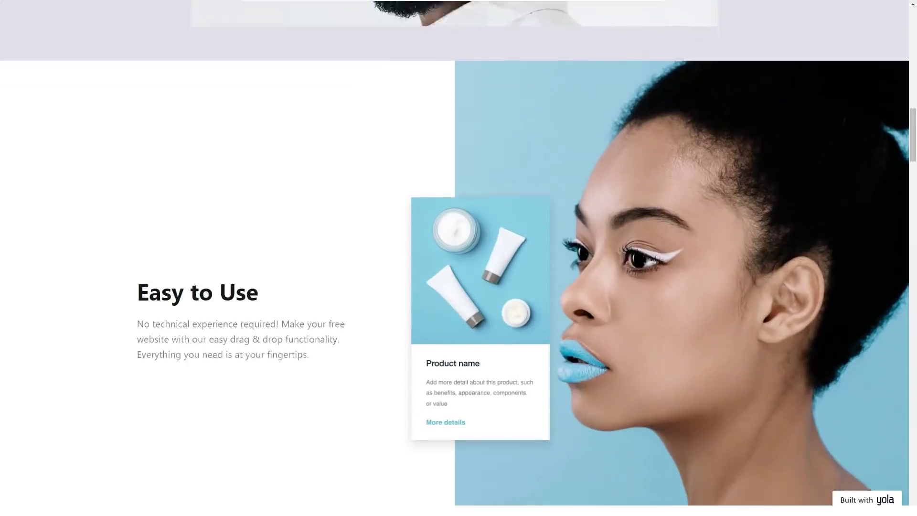
{"action": "scroll", "coordinate": [459, 287], "scroll_direction": "down", "scroll_amount": 1}
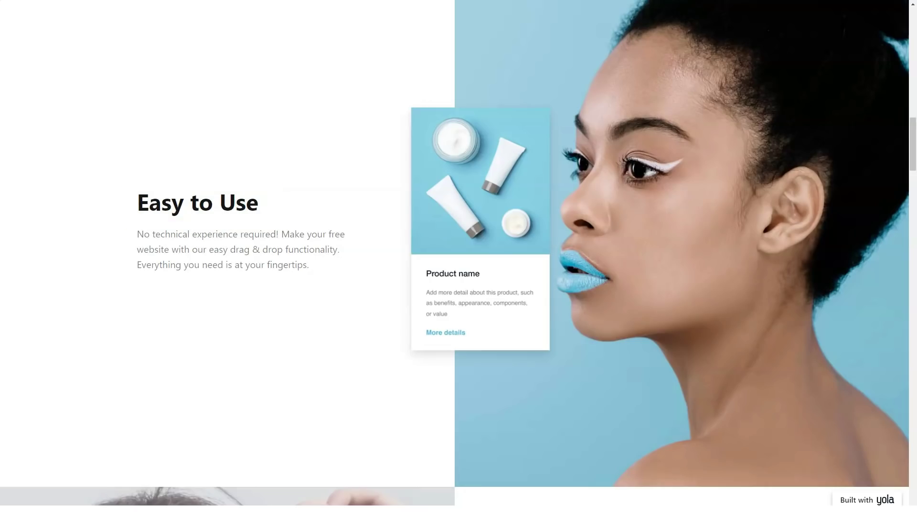
{"action": "scroll", "coordinate": [459, 287], "scroll_direction": "down", "scroll_amount": 6}
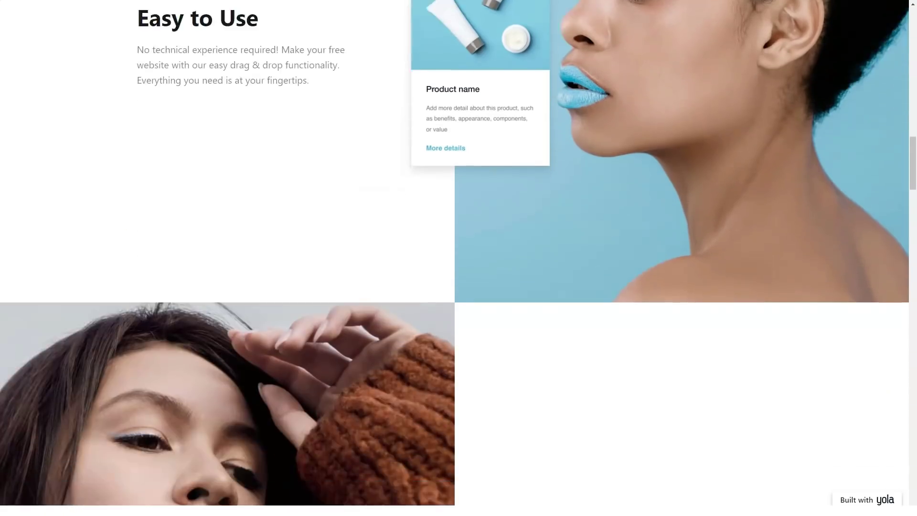
{"action": "scroll", "coordinate": [459, 287], "scroll_direction": "down", "scroll_amount": 2}
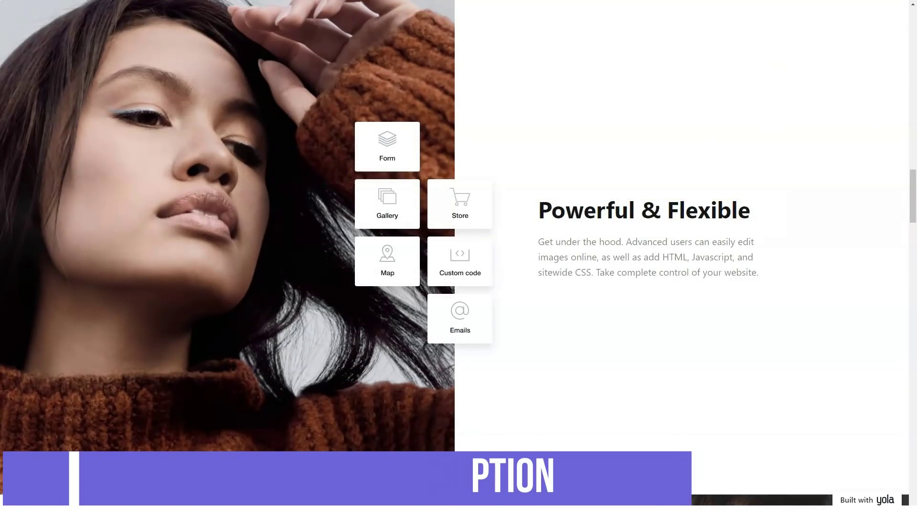
{"action": "scroll", "coordinate": [459, 287], "scroll_direction": "down", "scroll_amount": 3}
{"action": "scroll", "coordinate": [459, 286], "scroll_direction": "down", "scroll_amount": 3}
{"action": "scroll", "coordinate": [458, 286], "scroll_direction": "down", "scroll_amount": 3}
{"action": "scroll", "coordinate": [459, 287], "scroll_direction": "down", "scroll_amount": 3}
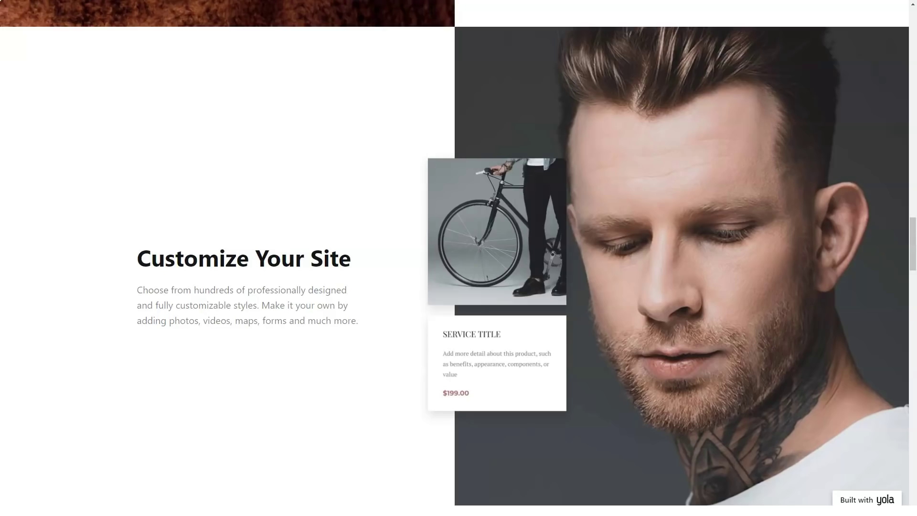
{"action": "scroll", "coordinate": [458, 287], "scroll_direction": "down", "scroll_amount": 3}
{"action": "scroll", "coordinate": [459, 286], "scroll_direction": "down", "scroll_amount": 3}
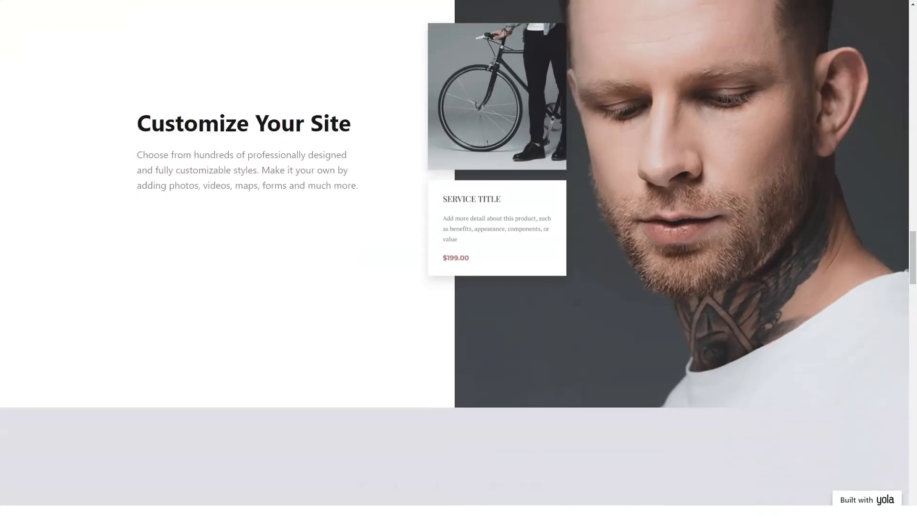
{"action": "scroll", "coordinate": [459, 287], "scroll_direction": "down", "scroll_amount": 3}
{"action": "scroll", "coordinate": [459, 287], "scroll_direction": "down", "scroll_amount": 3}
{"action": "scroll", "coordinate": [458, 287], "scroll_direction": "down", "scroll_amount": 3}
{"action": "scroll", "coordinate": [460, 287], "scroll_direction": "down", "scroll_amount": 3}
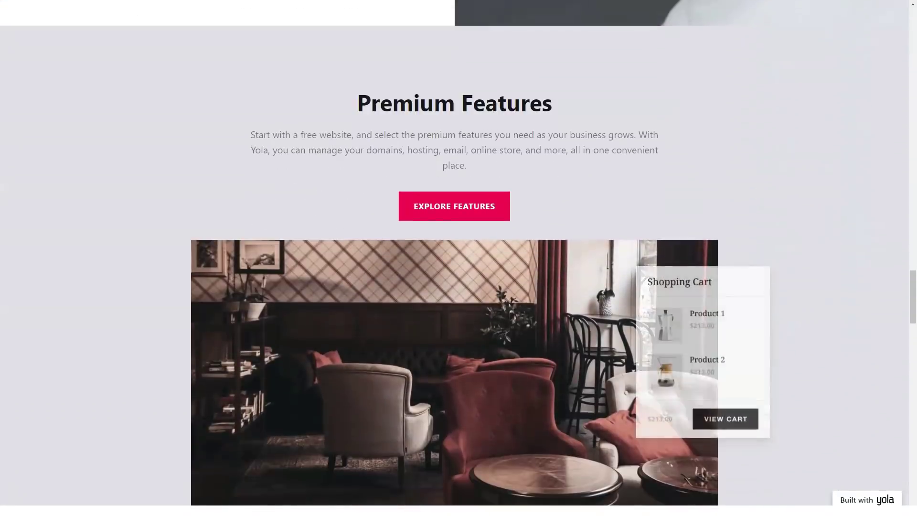
{"action": "scroll", "coordinate": [458, 287], "scroll_direction": "down", "scroll_amount": 3}
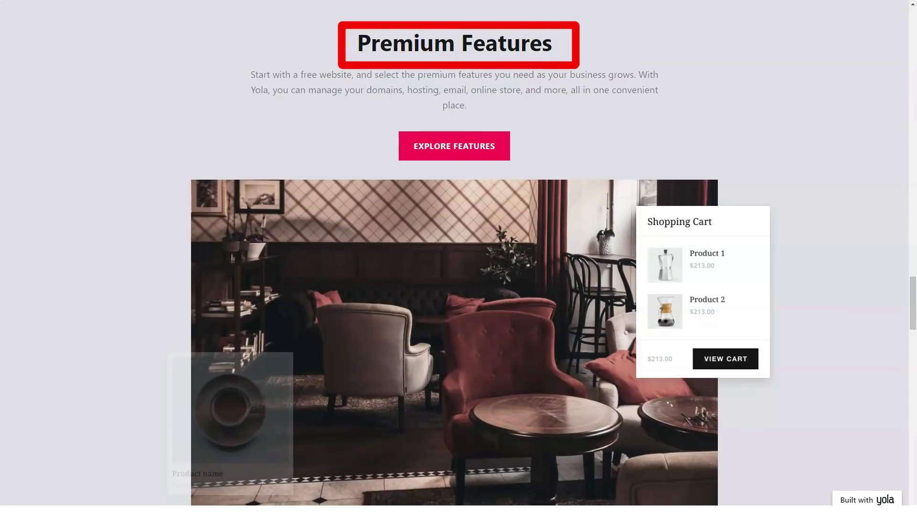
{"action": "scroll", "coordinate": [458, 287], "scroll_direction": "down", "scroll_amount": 3}
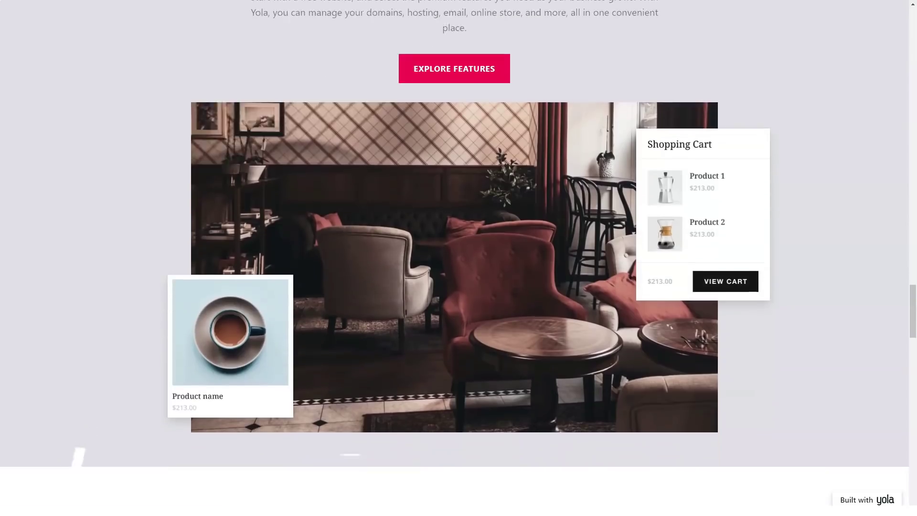
{"action": "scroll", "coordinate": [459, 287], "scroll_direction": "down", "scroll_amount": 3}
{"action": "scroll", "coordinate": [459, 287], "scroll_direction": "down", "scroll_amount": 3}
{"action": "scroll", "coordinate": [458, 287], "scroll_direction": "down", "scroll_amount": 3}
{"action": "scroll", "coordinate": [459, 286], "scroll_direction": "down", "scroll_amount": 3}
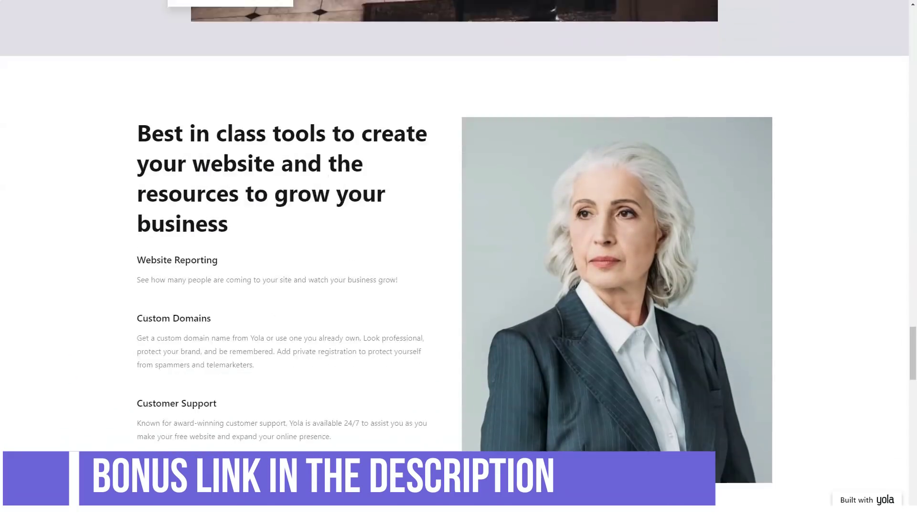
{"action": "scroll", "coordinate": [459, 287], "scroll_direction": "down", "scroll_amount": 2}
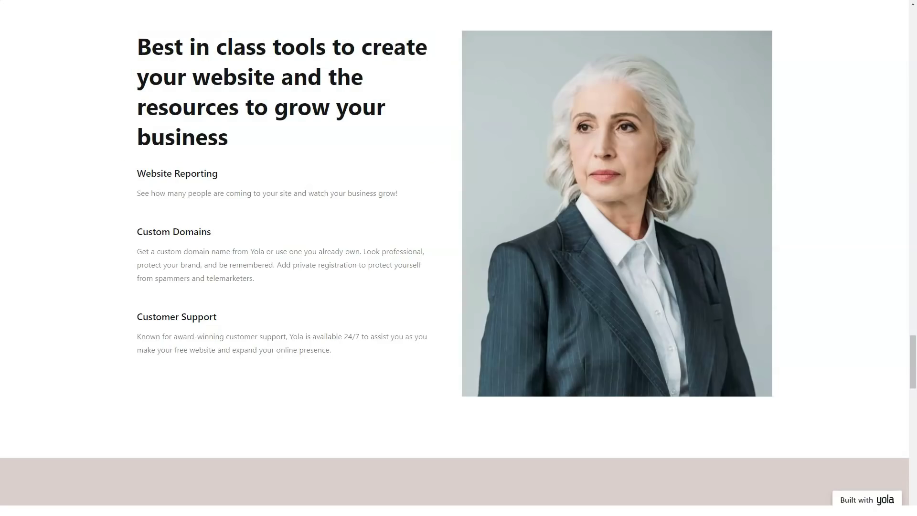
{"action": "scroll", "coordinate": [459, 258], "scroll_direction": "down", "scroll_amount": 3}
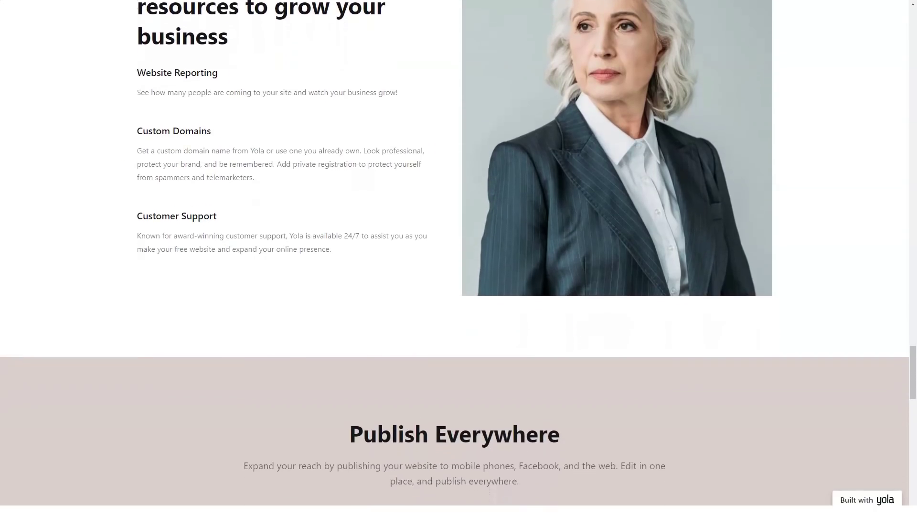
{"action": "scroll", "coordinate": [458, 258], "scroll_direction": "down", "scroll_amount": 3}
{"action": "scroll", "coordinate": [460, 259], "scroll_direction": "down", "scroll_amount": 3}
{"action": "scroll", "coordinate": [459, 258], "scroll_direction": "down", "scroll_amount": 3}
{"action": "scroll", "coordinate": [459, 258], "scroll_direction": "down", "scroll_amount": 3}
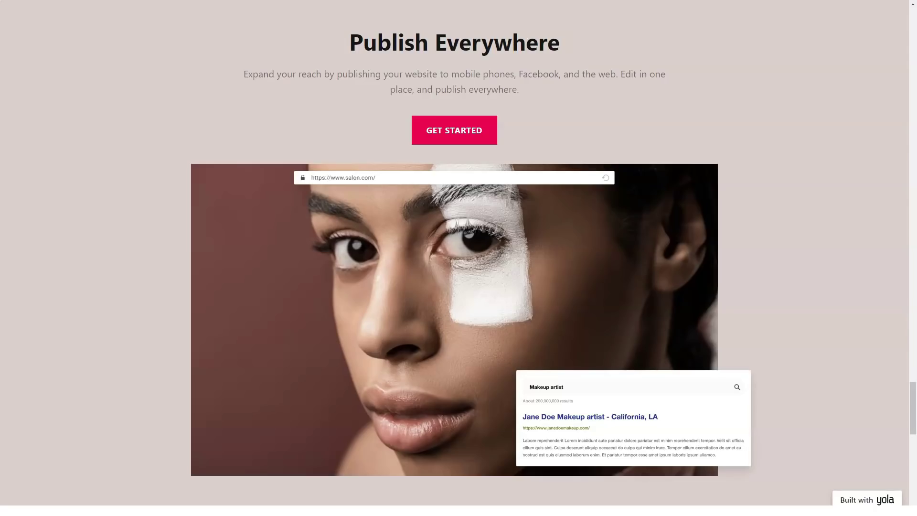
{"action": "scroll", "coordinate": [459, 257], "scroll_direction": "down", "scroll_amount": 3}
{"action": "scroll", "coordinate": [458, 258], "scroll_direction": "down", "scroll_amount": 3}
{"action": "scroll", "coordinate": [459, 257], "scroll_direction": "down", "scroll_amount": 3}
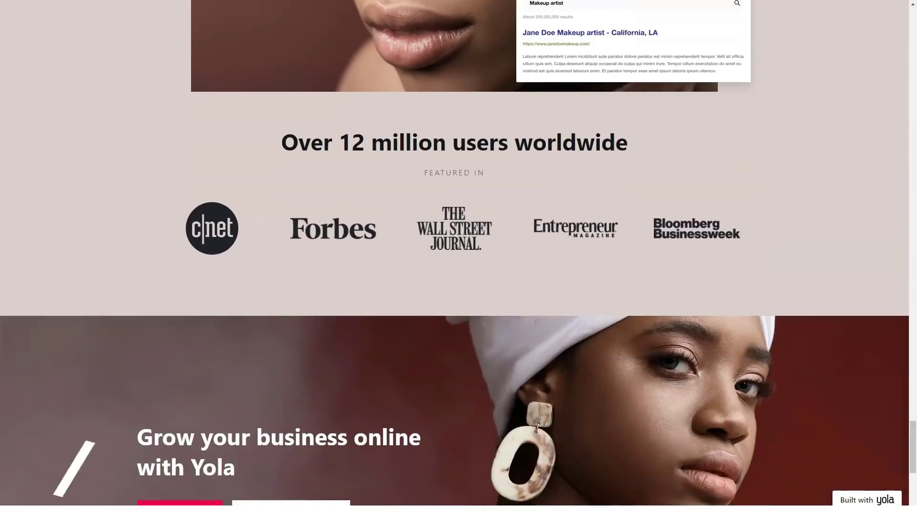
{"action": "scroll", "coordinate": [459, 259], "scroll_direction": "down", "scroll_amount": 2}
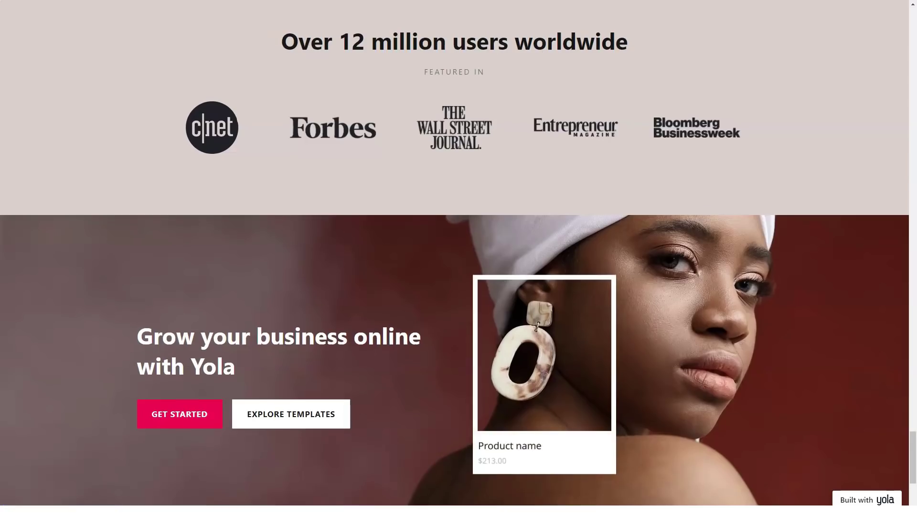
{"action": "scroll", "coordinate": [458, 258], "scroll_direction": "down", "scroll_amount": 1}
{"action": "scroll", "coordinate": [459, 259], "scroll_direction": "down", "scroll_amount": 2}
{"action": "scroll", "coordinate": [459, 258], "scroll_direction": "down", "scroll_amount": 1}
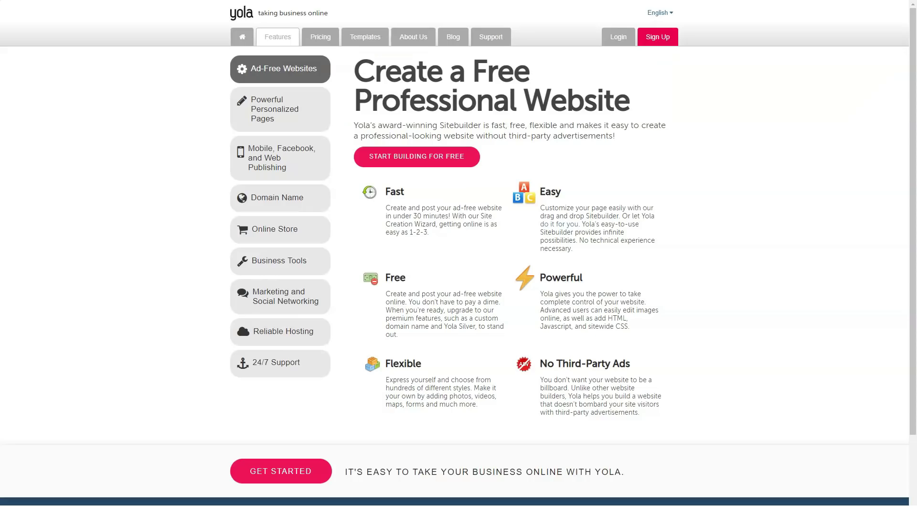
{"action": "scroll", "coordinate": [459, 259], "scroll_direction": "down", "scroll_amount": 2}
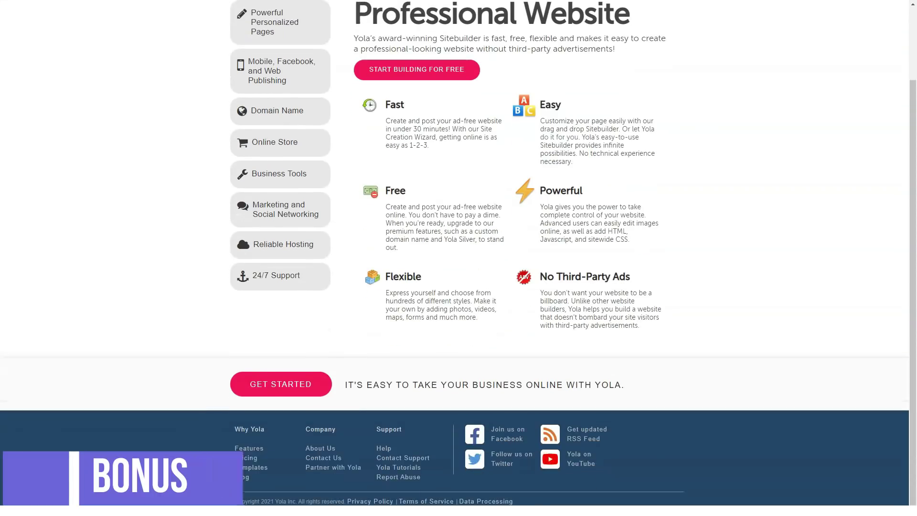
{"action": "scroll", "coordinate": [459, 258], "scroll_direction": "up", "scroll_amount": 1}
{"action": "scroll", "coordinate": [458, 258], "scroll_direction": "up", "scroll_amount": 1}
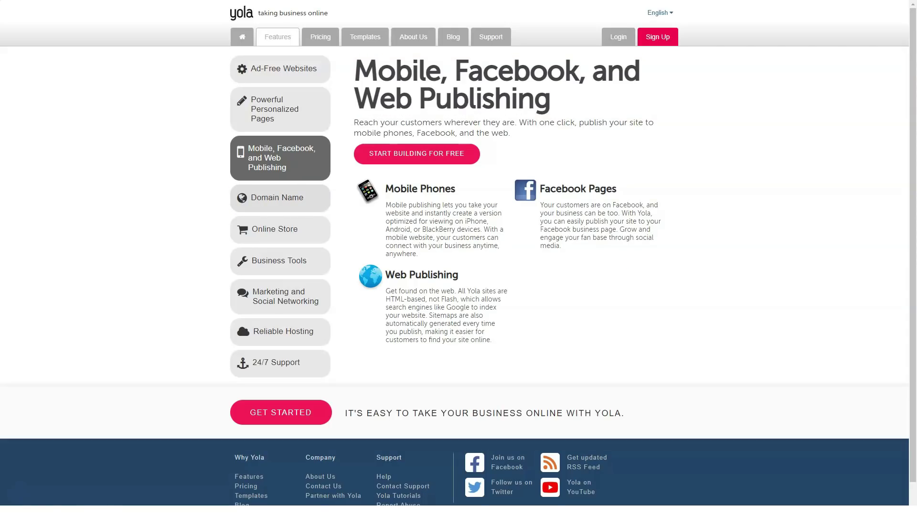
Review the Domain Name, Business Tools, Marketing and Social Networking, and Reliable Hosting feature details
{"action": "left_click", "coordinate": [279, 198]}
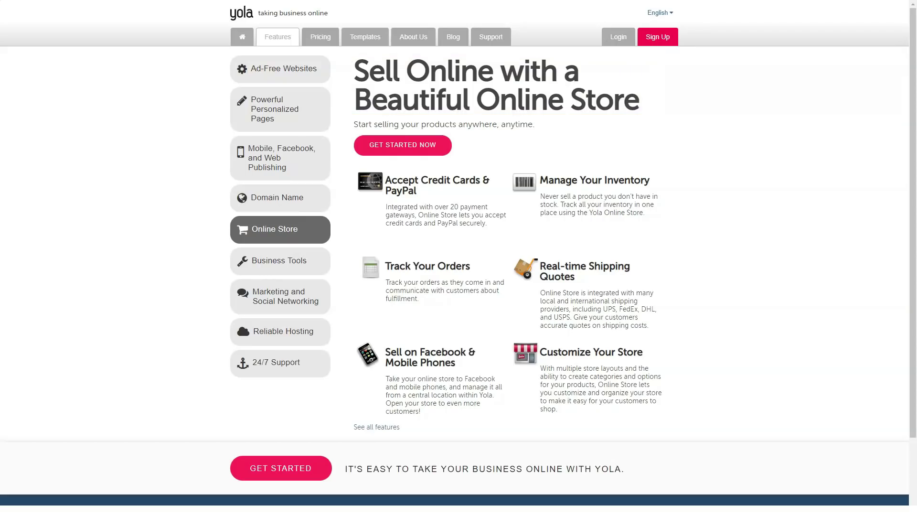
{"action": "left_click", "coordinate": [279, 260]}
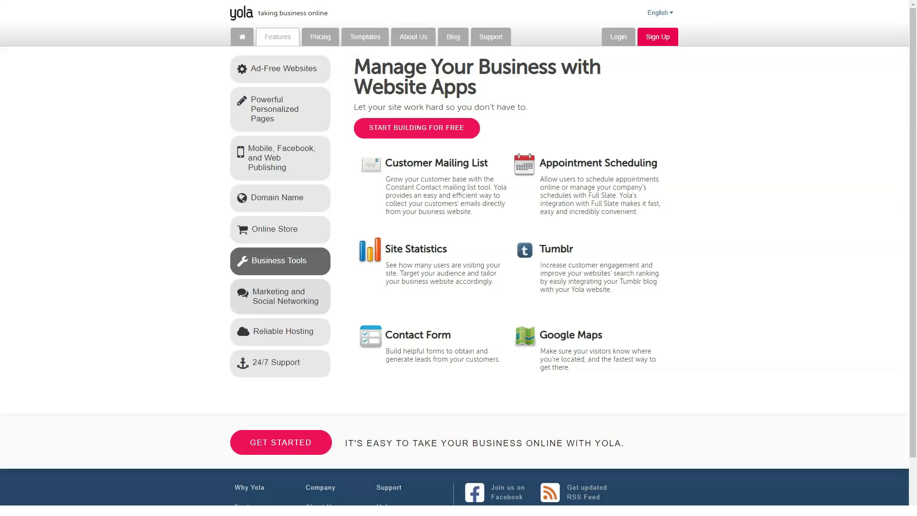
{"action": "left_click", "coordinate": [280, 296]}
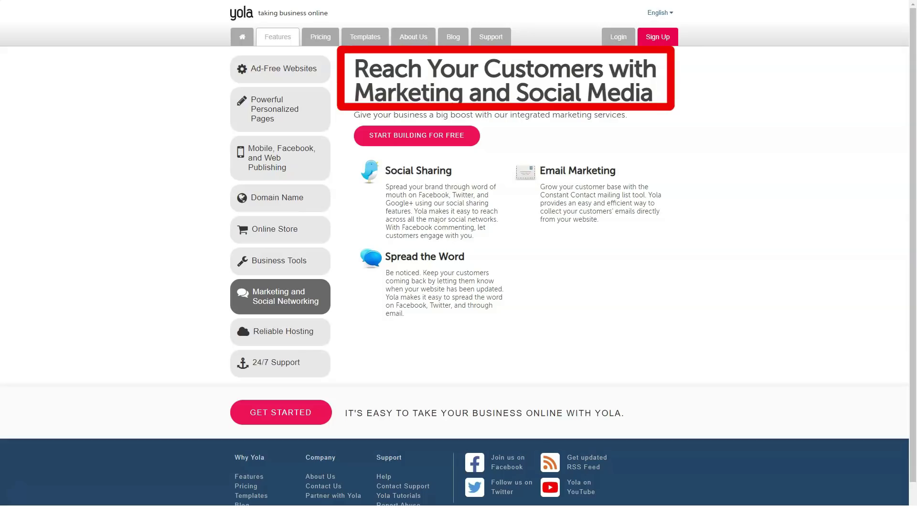
{"action": "left_click", "coordinate": [283, 331]}
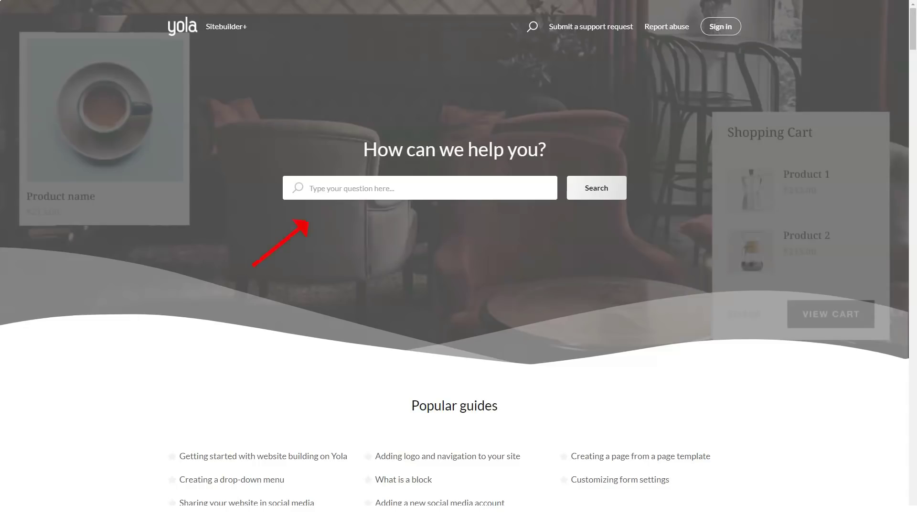
{"action": "scroll", "coordinate": [459, 286], "scroll_direction": "down", "scroll_amount": 5}
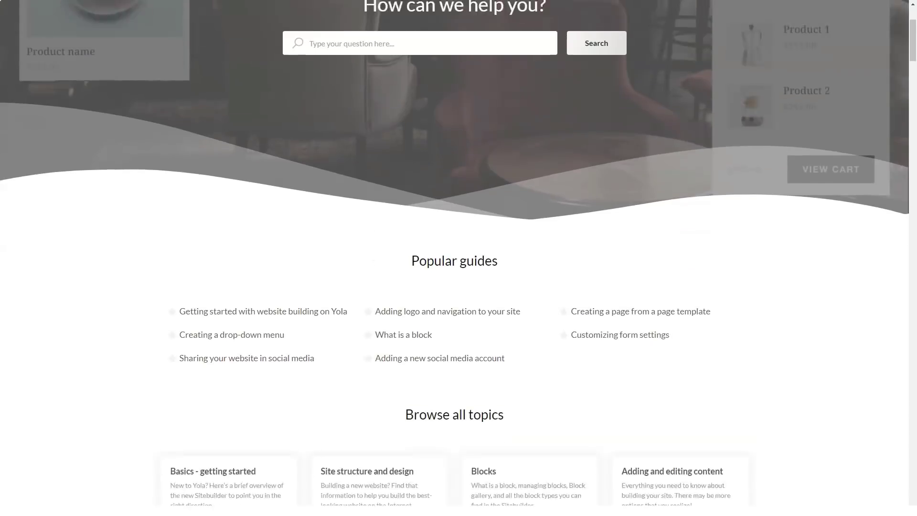
{"action": "scroll", "coordinate": [459, 287], "scroll_direction": "down", "scroll_amount": 1}
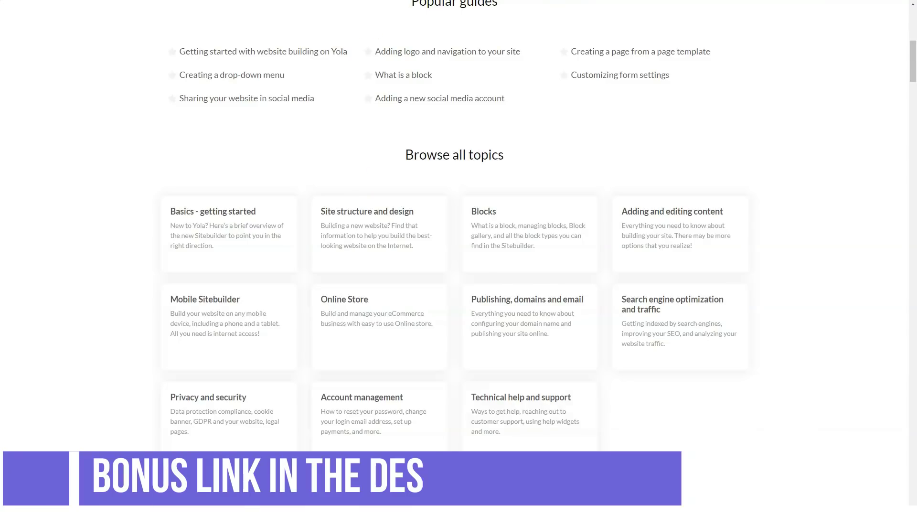
{"action": "scroll", "coordinate": [459, 287], "scroll_direction": "up", "scroll_amount": 10}
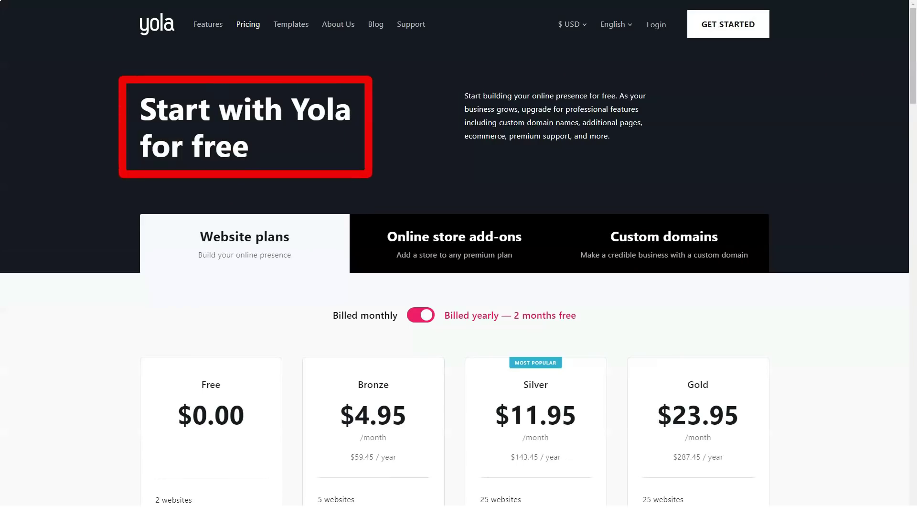
{"action": "scroll", "coordinate": [459, 287], "scroll_direction": "down", "scroll_amount": 3}
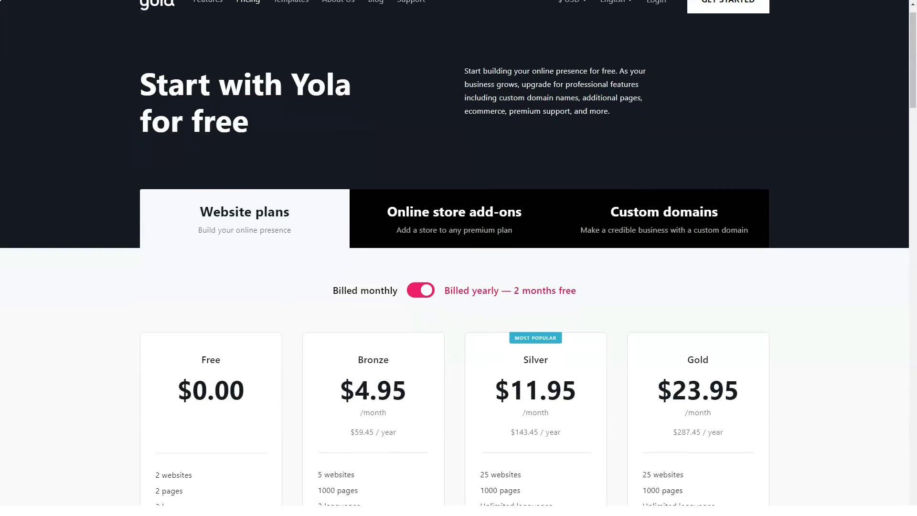
{"action": "scroll", "coordinate": [459, 287], "scroll_direction": "down", "scroll_amount": 3}
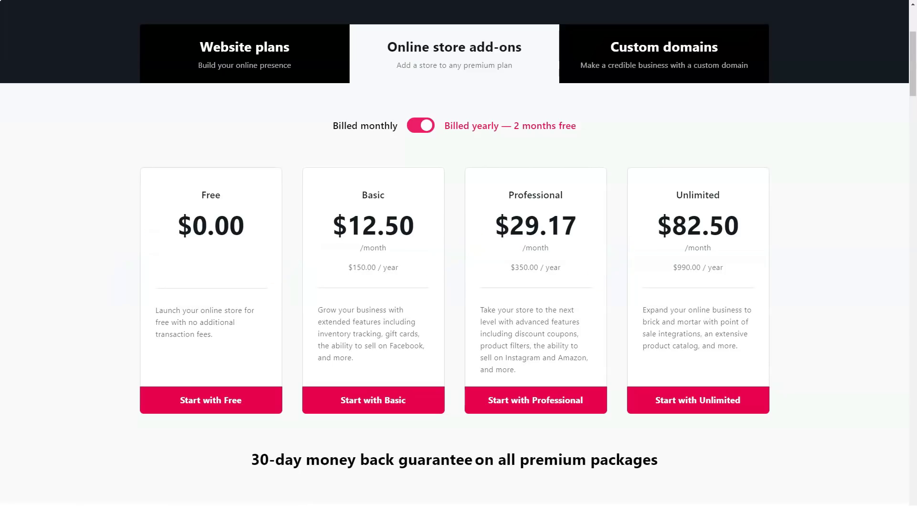
Compare the custom domain pricing, then return to the website plan prices
{"action": "left_click", "coordinate": [663, 54]}
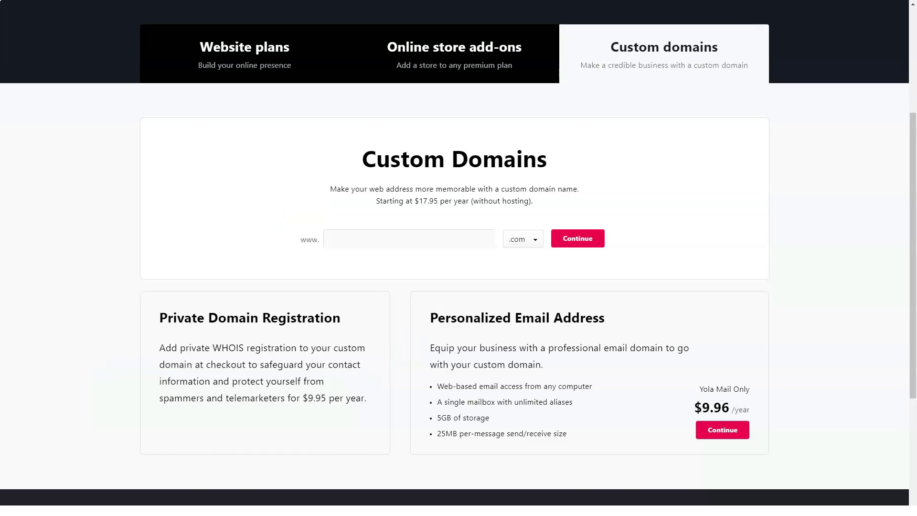
{"action": "left_click", "coordinate": [244, 54]}
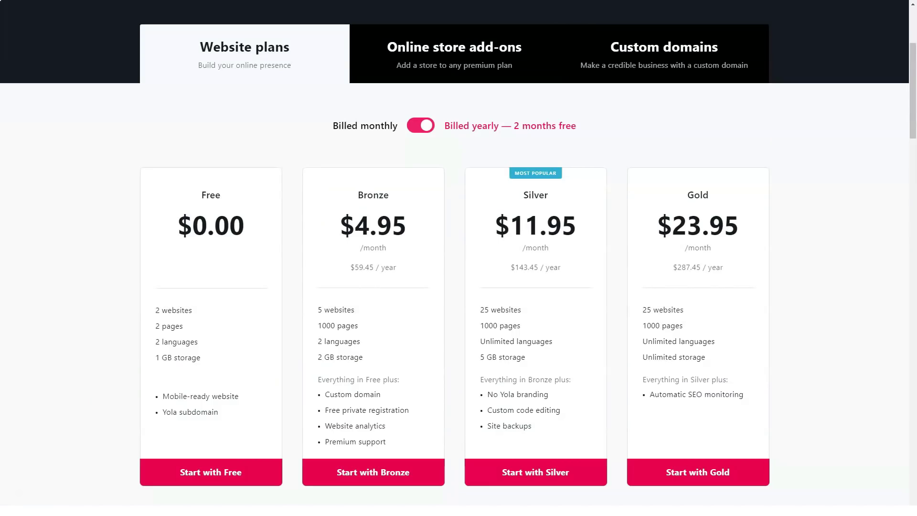
{"action": "scroll", "coordinate": [459, 258], "scroll_direction": "down", "scroll_amount": 3}
{"action": "scroll", "coordinate": [459, 258], "scroll_direction": "down", "scroll_amount": 3}
{"action": "scroll", "coordinate": [458, 258], "scroll_direction": "down", "scroll_amount": 3}
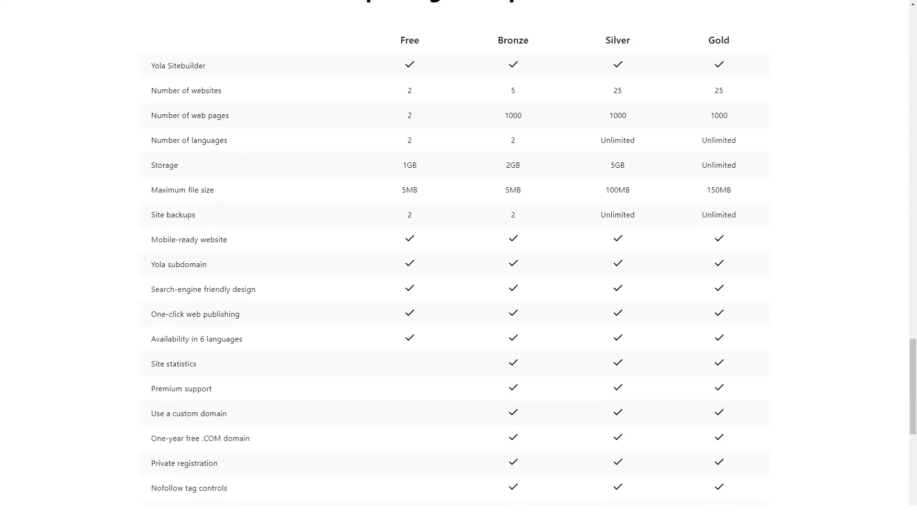
{"action": "scroll", "coordinate": [458, 258], "scroll_direction": "down", "scroll_amount": 1}
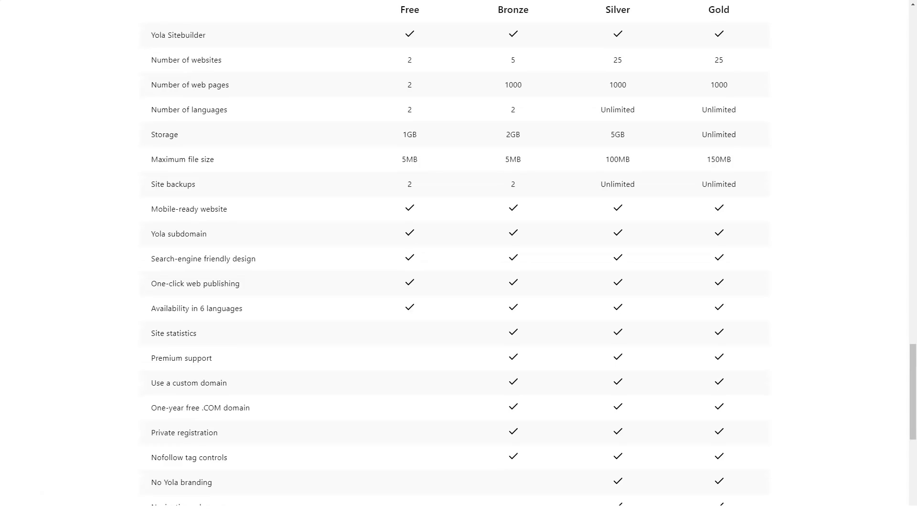
{"action": "scroll", "coordinate": [459, 258], "scroll_direction": "down", "scroll_amount": 2}
{"action": "scroll", "coordinate": [459, 258], "scroll_direction": "down", "scroll_amount": 2}
{"action": "scroll", "coordinate": [459, 258], "scroll_direction": "down", "scroll_amount": 2}
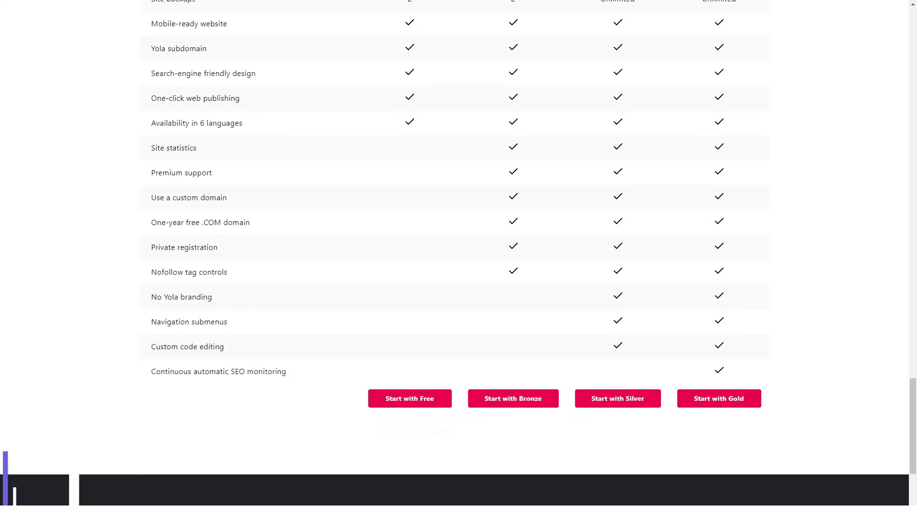
{"action": "scroll", "coordinate": [459, 258], "scroll_direction": "down", "scroll_amount": 1}
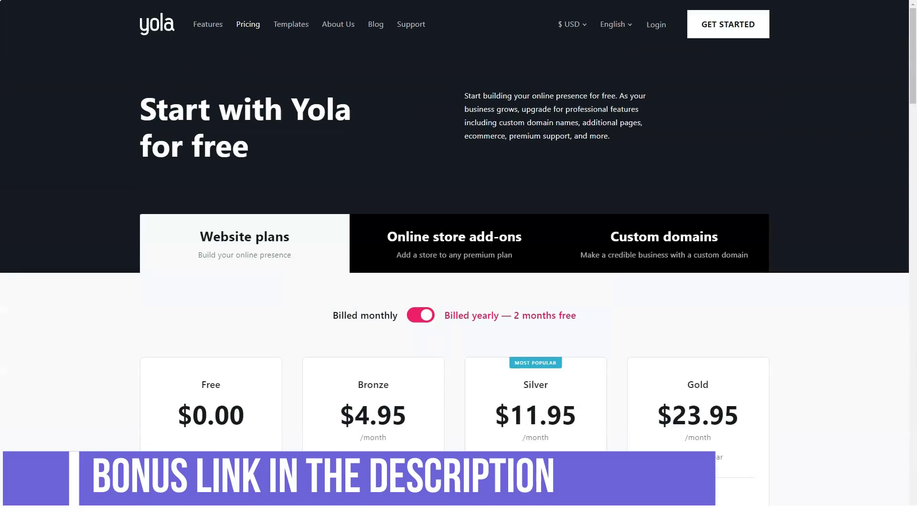
Show the online store add-on plans on the pricing page
{"action": "left_click", "coordinate": [455, 244]}
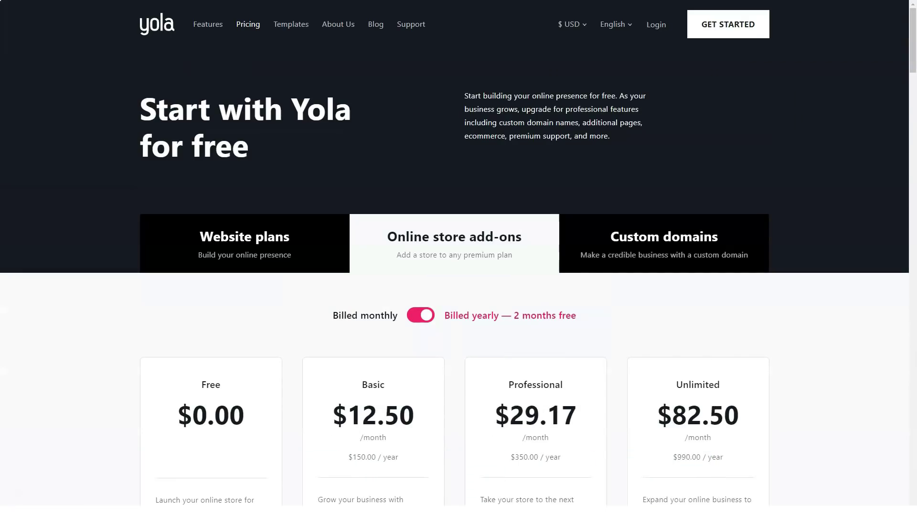
{"action": "scroll", "coordinate": [459, 258], "scroll_direction": "down", "scroll_amount": 3}
{"action": "scroll", "coordinate": [459, 258], "scroll_direction": "down", "scroll_amount": 3}
{"action": "scroll", "coordinate": [459, 258], "scroll_direction": "down", "scroll_amount": 3}
{"action": "scroll", "coordinate": [459, 258], "scroll_direction": "down", "scroll_amount": 3}
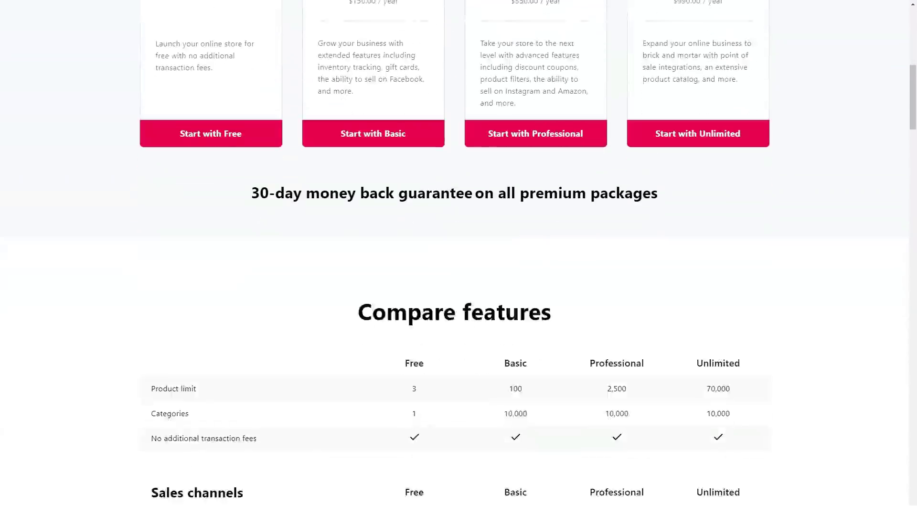
{"action": "scroll", "coordinate": [459, 258], "scroll_direction": "down", "scroll_amount": 3}
{"action": "scroll", "coordinate": [459, 258], "scroll_direction": "down", "scroll_amount": 2}
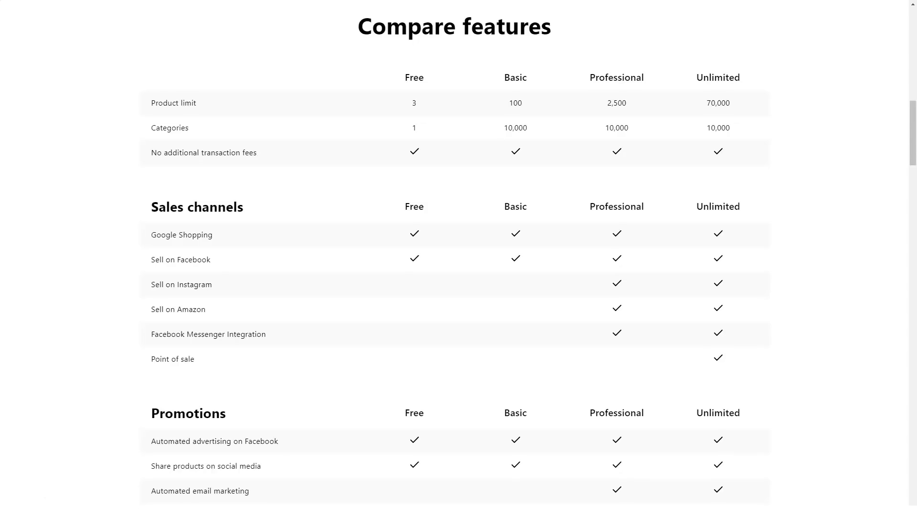
{"action": "scroll", "coordinate": [458, 258], "scroll_direction": "down", "scroll_amount": 2}
{"action": "scroll", "coordinate": [458, 258], "scroll_direction": "down", "scroll_amount": 2}
{"action": "scroll", "coordinate": [458, 258], "scroll_direction": "down", "scroll_amount": 2}
{"action": "scroll", "coordinate": [459, 258], "scroll_direction": "down", "scroll_amount": 2}
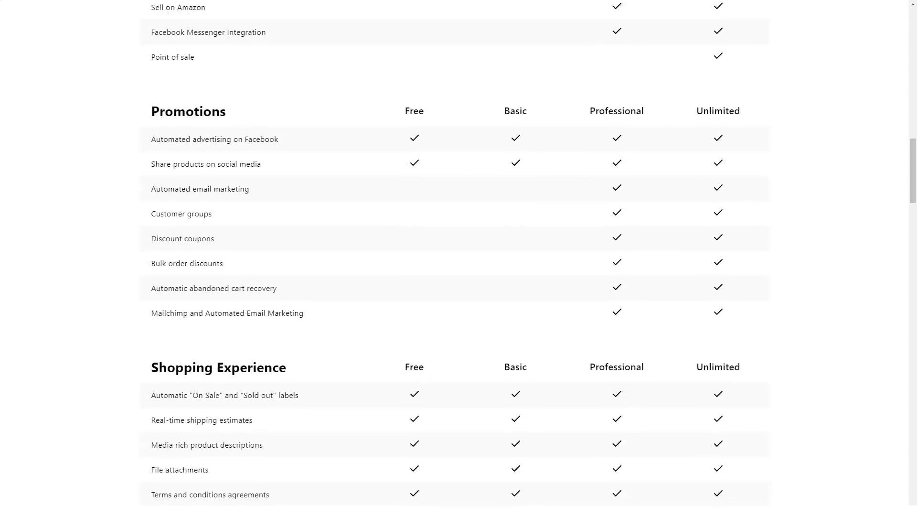
{"action": "scroll", "coordinate": [459, 258], "scroll_direction": "down", "scroll_amount": 1}
{"action": "scroll", "coordinate": [458, 258], "scroll_direction": "down", "scroll_amount": 1}
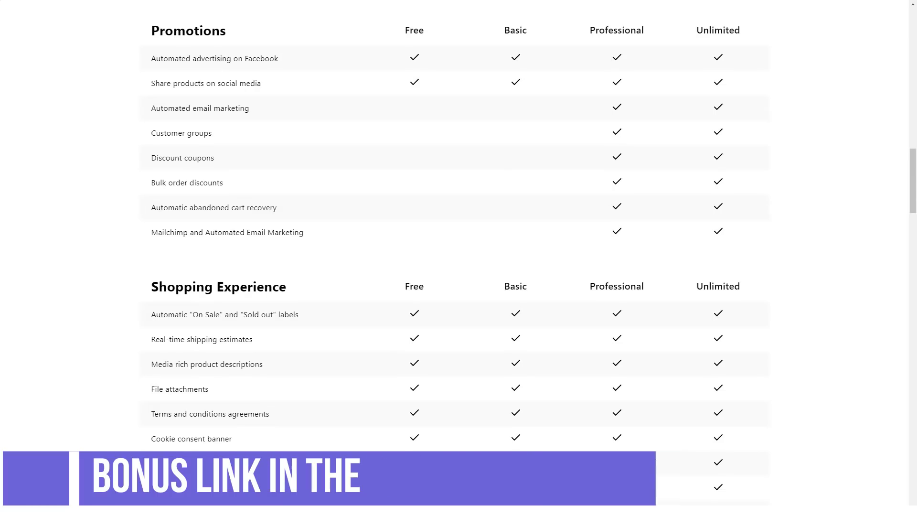
{"action": "scroll", "coordinate": [459, 259], "scroll_direction": "down", "scroll_amount": 1}
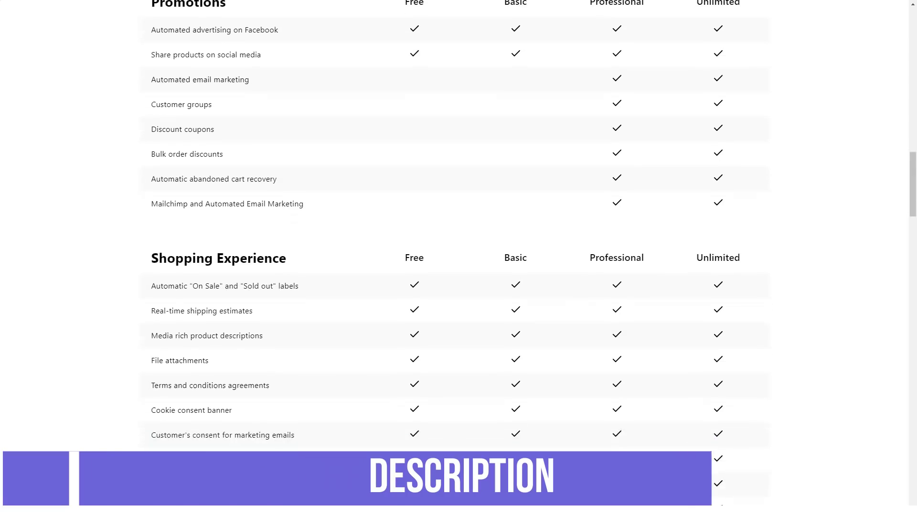
{"action": "scroll", "coordinate": [459, 258], "scroll_direction": "down", "scroll_amount": 2}
{"action": "scroll", "coordinate": [459, 259], "scroll_direction": "down", "scroll_amount": 2}
{"action": "scroll", "coordinate": [459, 258], "scroll_direction": "down", "scroll_amount": 1}
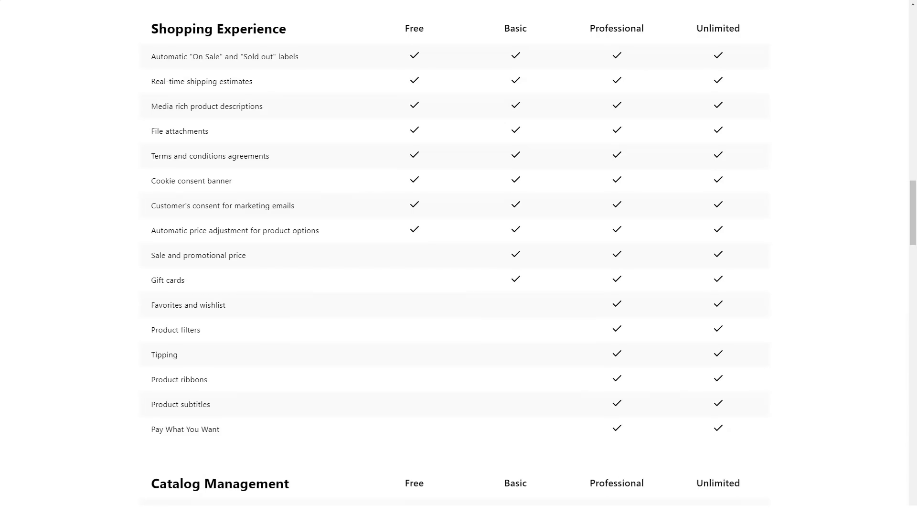
{"action": "scroll", "coordinate": [459, 258], "scroll_direction": "down", "scroll_amount": 2}
{"action": "scroll", "coordinate": [459, 259], "scroll_direction": "down", "scroll_amount": 2}
{"action": "scroll", "coordinate": [459, 258], "scroll_direction": "down", "scroll_amount": 2}
{"action": "scroll", "coordinate": [458, 258], "scroll_direction": "down", "scroll_amount": 2}
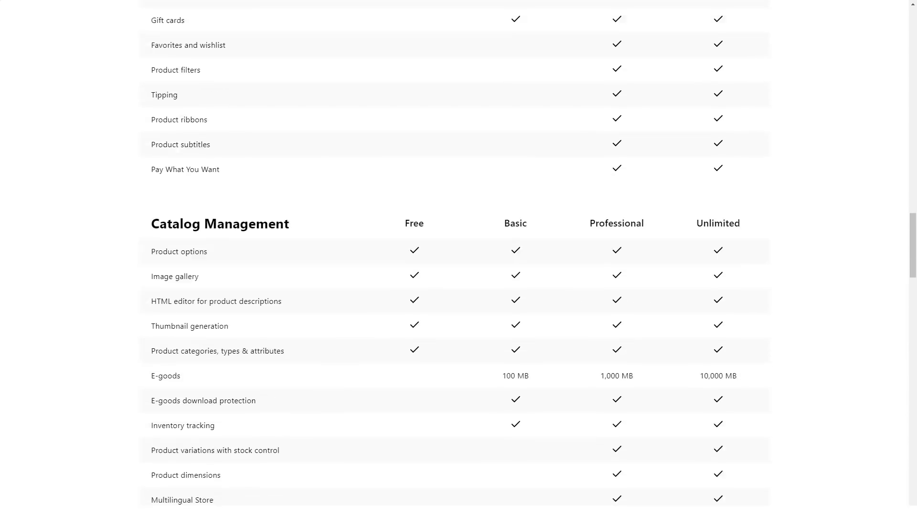
{"action": "scroll", "coordinate": [458, 258], "scroll_direction": "down", "scroll_amount": 2}
{"action": "scroll", "coordinate": [459, 259], "scroll_direction": "down", "scroll_amount": 2}
{"action": "scroll", "coordinate": [459, 258], "scroll_direction": "down", "scroll_amount": 1}
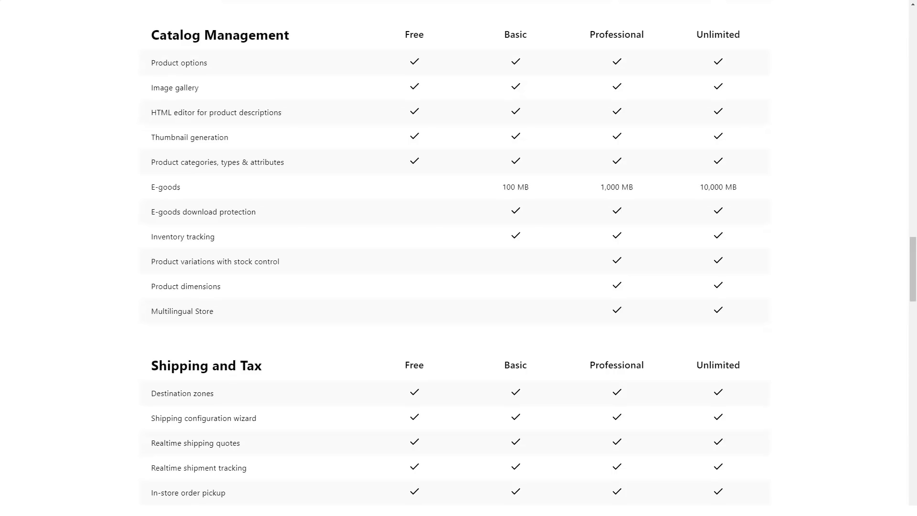
{"action": "scroll", "coordinate": [458, 258], "scroll_direction": "down", "scroll_amount": 2}
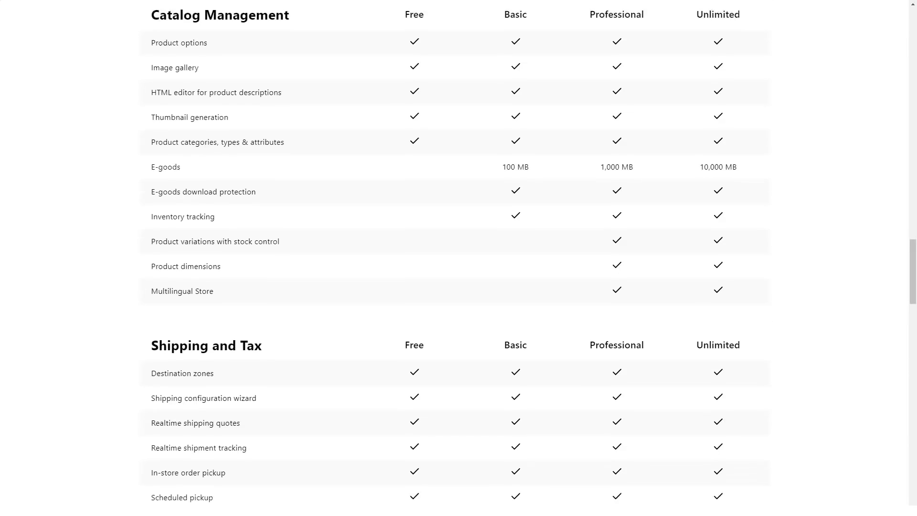
{"action": "scroll", "coordinate": [459, 257], "scroll_direction": "down", "scroll_amount": 2}
{"action": "scroll", "coordinate": [459, 258], "scroll_direction": "down", "scroll_amount": 2}
{"action": "scroll", "coordinate": [459, 258], "scroll_direction": "down", "scroll_amount": 2}
{"action": "scroll", "coordinate": [459, 258], "scroll_direction": "down", "scroll_amount": 2}
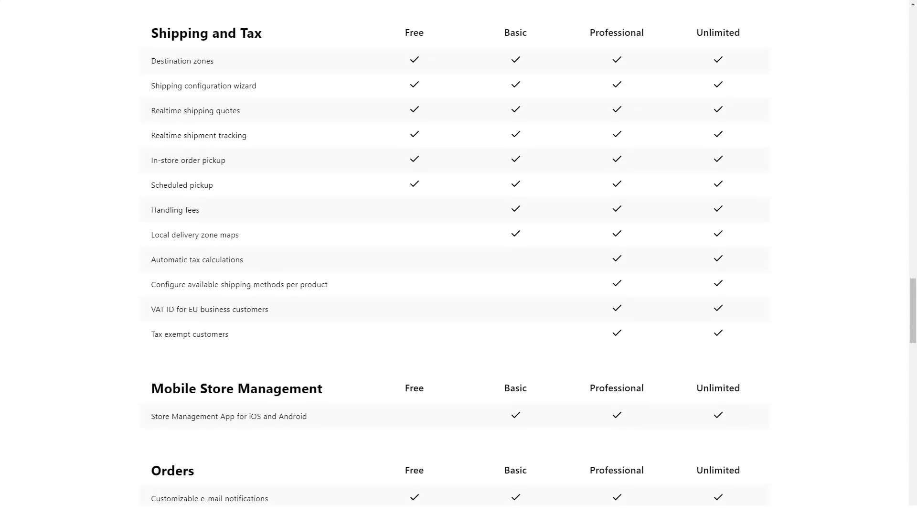
{"action": "scroll", "coordinate": [458, 257], "scroll_direction": "down", "scroll_amount": 1}
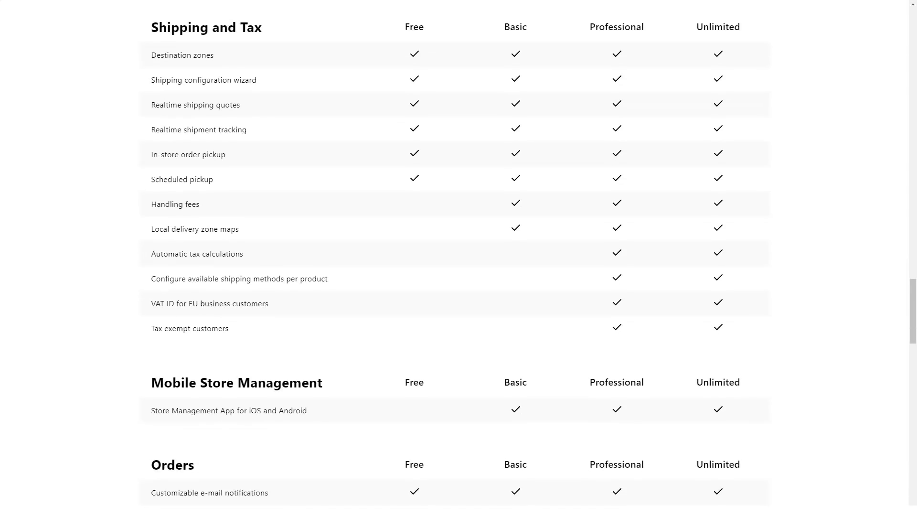
{"action": "scroll", "coordinate": [458, 258], "scroll_direction": "down", "scroll_amount": 1}
{"action": "scroll", "coordinate": [459, 258], "scroll_direction": "down", "scroll_amount": 2}
{"action": "scroll", "coordinate": [459, 258], "scroll_direction": "down", "scroll_amount": 2}
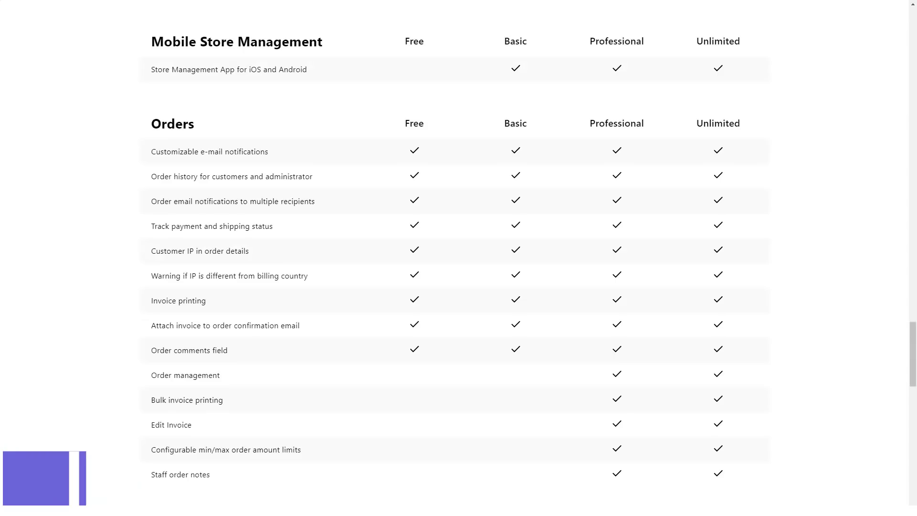
{"action": "scroll", "coordinate": [458, 258], "scroll_direction": "down", "scroll_amount": 1}
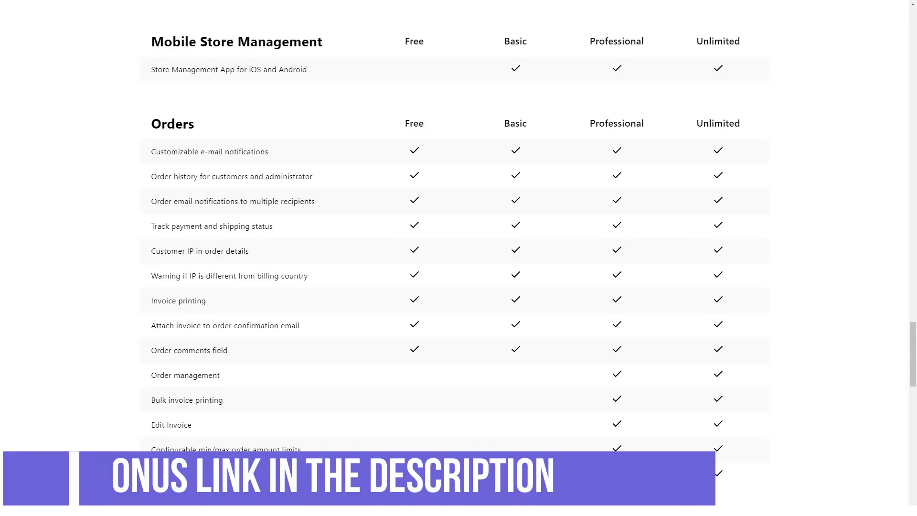
{"action": "scroll", "coordinate": [460, 258], "scroll_direction": "down", "scroll_amount": 1}
{"action": "scroll", "coordinate": [459, 258], "scroll_direction": "down", "scroll_amount": 3}
{"action": "scroll", "coordinate": [459, 258], "scroll_direction": "down", "scroll_amount": 2}
{"action": "scroll", "coordinate": [459, 258], "scroll_direction": "down", "scroll_amount": 2}
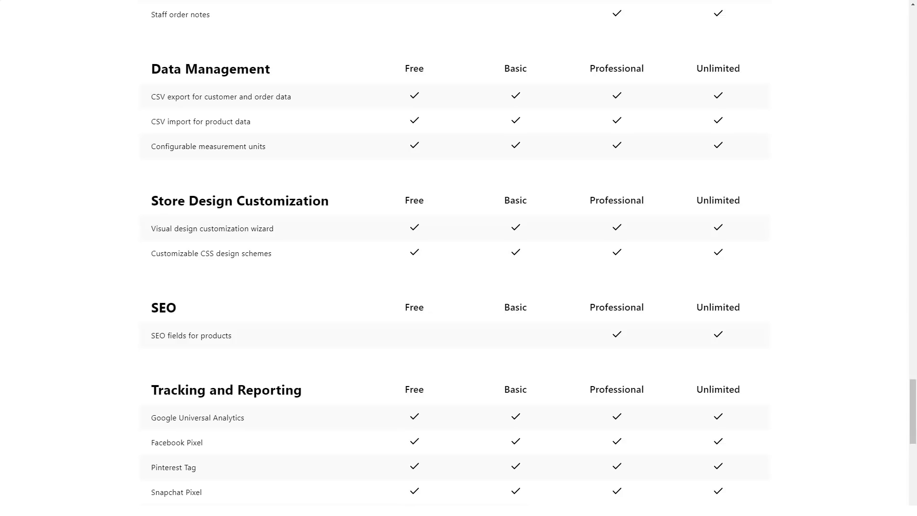
{"action": "scroll", "coordinate": [459, 259], "scroll_direction": "down", "scroll_amount": 1}
{"action": "scroll", "coordinate": [459, 258], "scroll_direction": "down", "scroll_amount": 1}
{"action": "scroll", "coordinate": [459, 258], "scroll_direction": "down", "scroll_amount": 1}
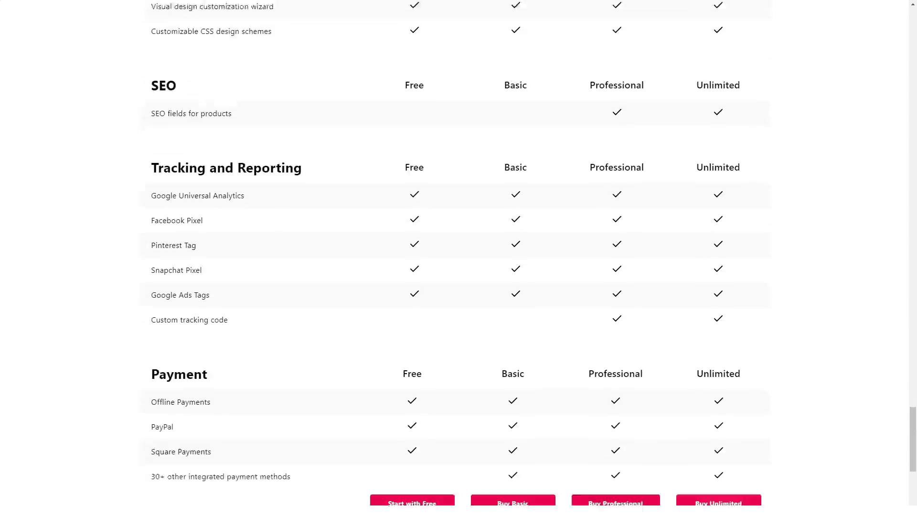
{"action": "scroll", "coordinate": [458, 258], "scroll_direction": "down", "scroll_amount": 1}
{"action": "scroll", "coordinate": [459, 258], "scroll_direction": "down", "scroll_amount": 1}
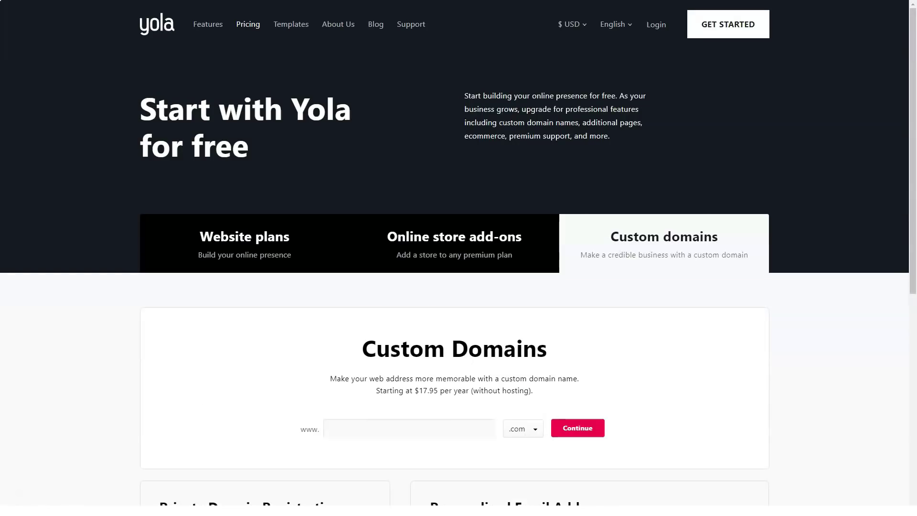
{"action": "scroll", "coordinate": [459, 258], "scroll_direction": "down", "scroll_amount": 3}
{"action": "scroll", "coordinate": [458, 258], "scroll_direction": "down", "scroll_amount": 3}
{"action": "scroll", "coordinate": [459, 258], "scroll_direction": "down", "scroll_amount": 3}
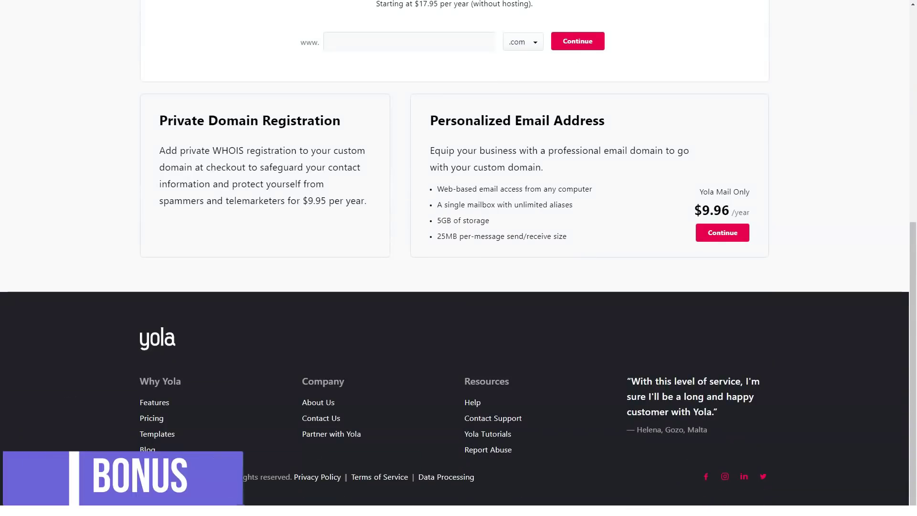
{"action": "scroll", "coordinate": [459, 258], "scroll_direction": "up", "scroll_amount": 10}
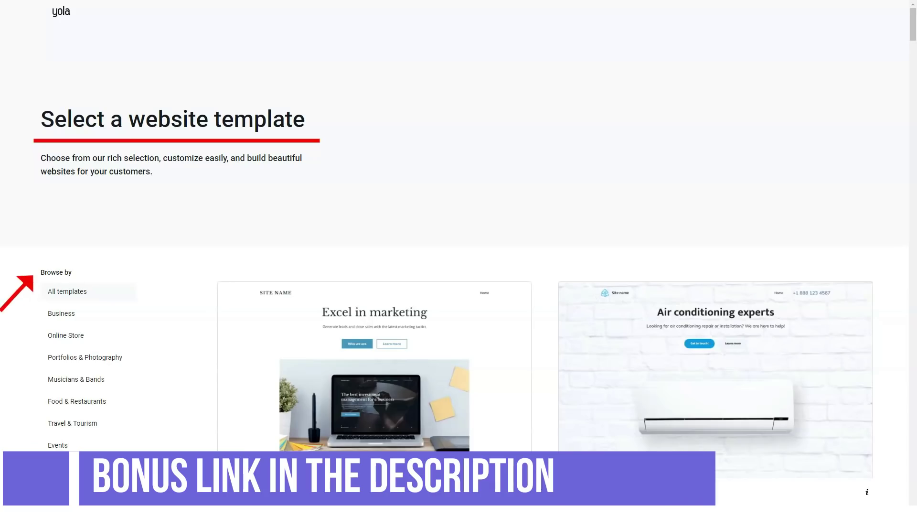
{"action": "scroll", "coordinate": [458, 287], "scroll_direction": "down", "scroll_amount": 3}
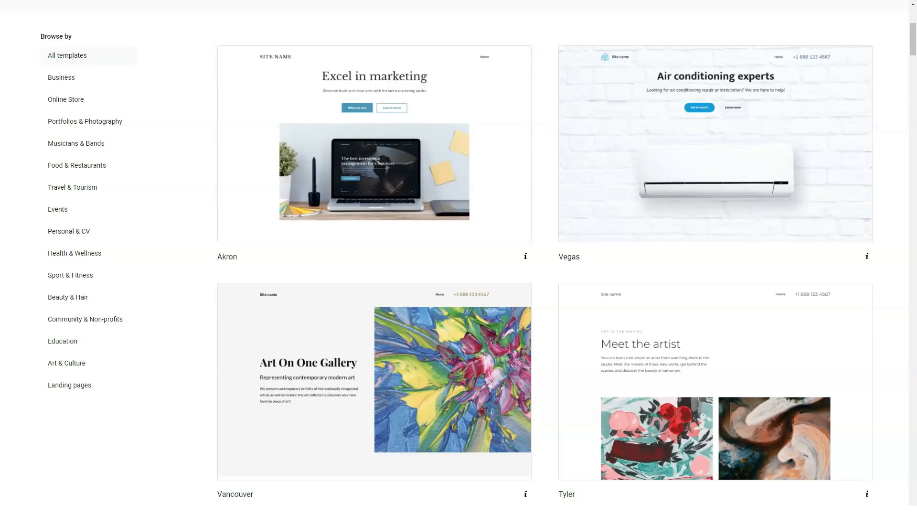
Browse every template category in turn, from Business and Online Store through Landing pages
{"action": "left_click", "coordinate": [60, 77]}
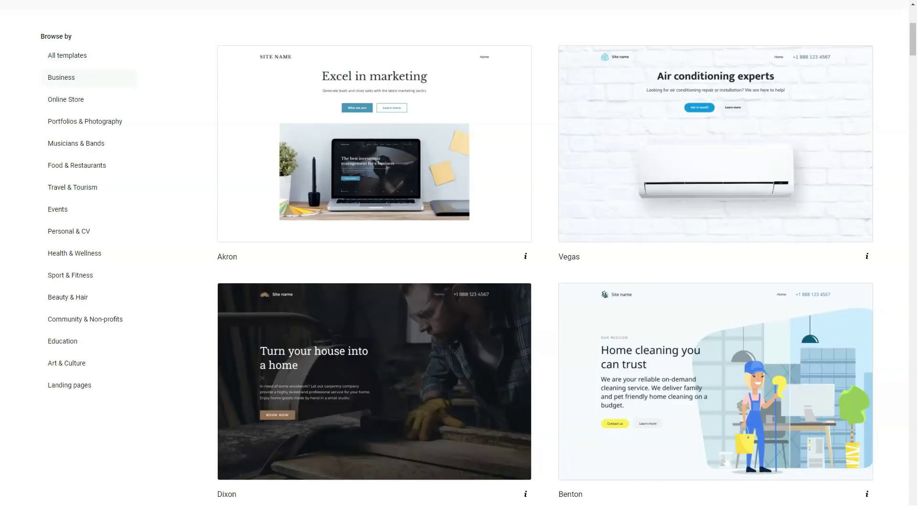
{"action": "left_click", "coordinate": [65, 99]}
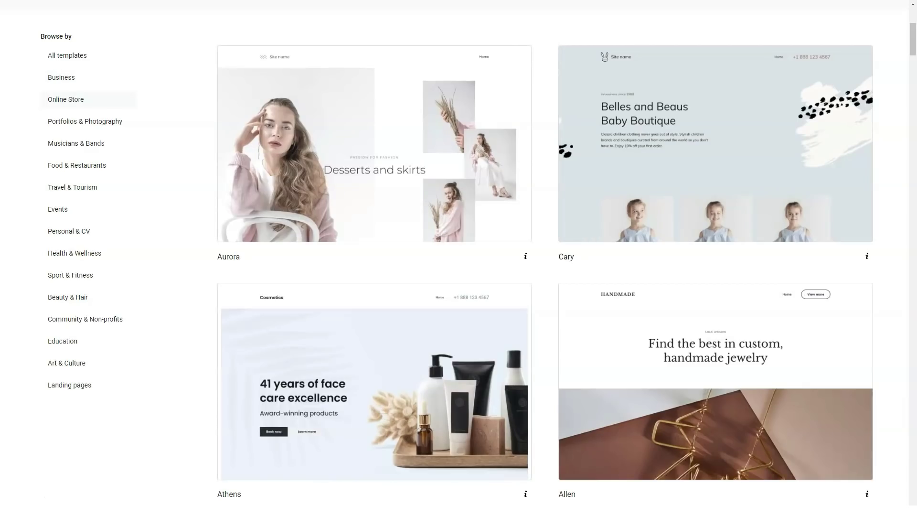
{"action": "left_click", "coordinate": [85, 122]}
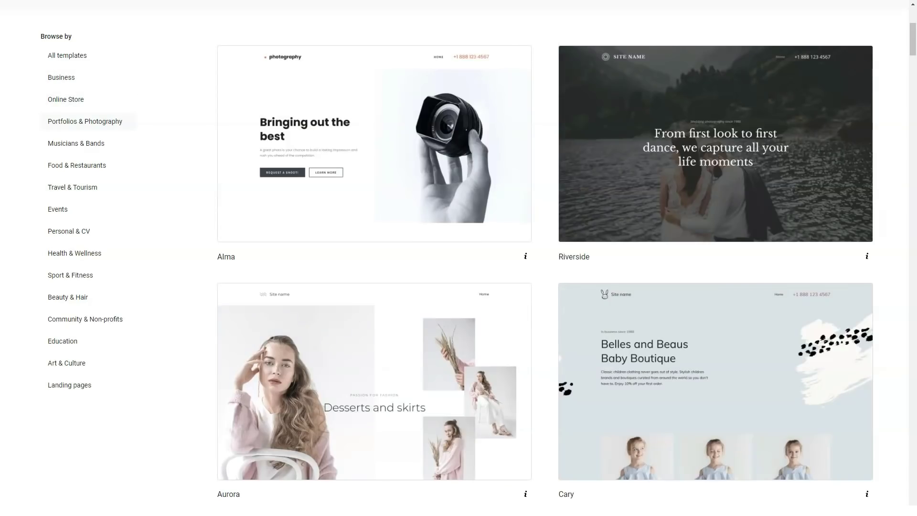
{"action": "left_click", "coordinate": [76, 143]}
{"action": "left_click", "coordinate": [77, 164]}
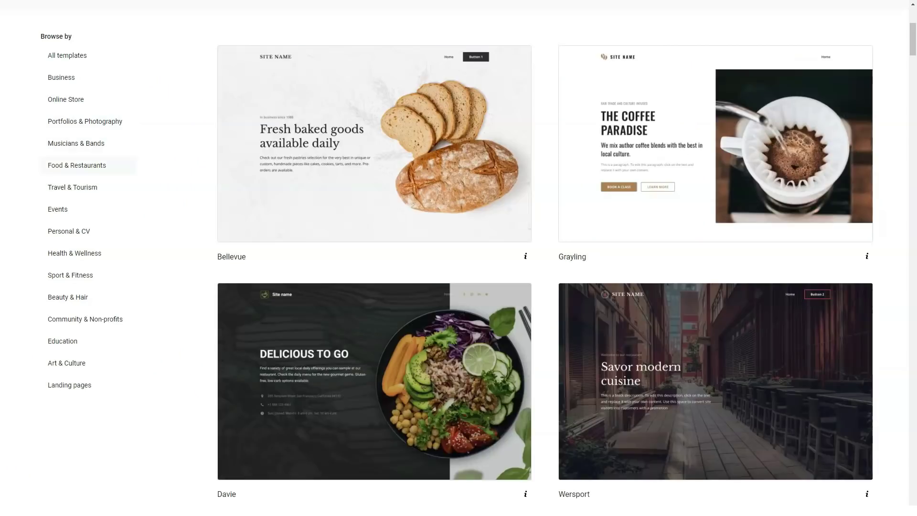
{"action": "left_click", "coordinate": [73, 187]}
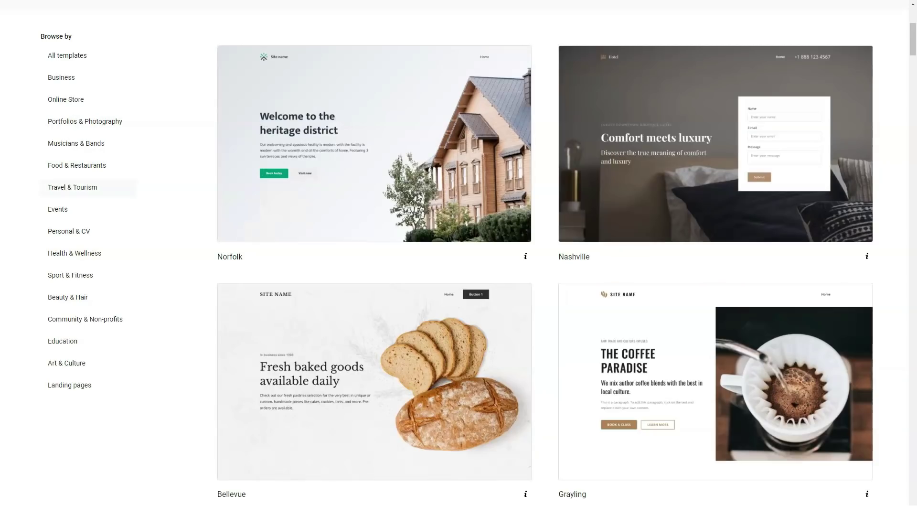
{"action": "left_click", "coordinate": [57, 210]}
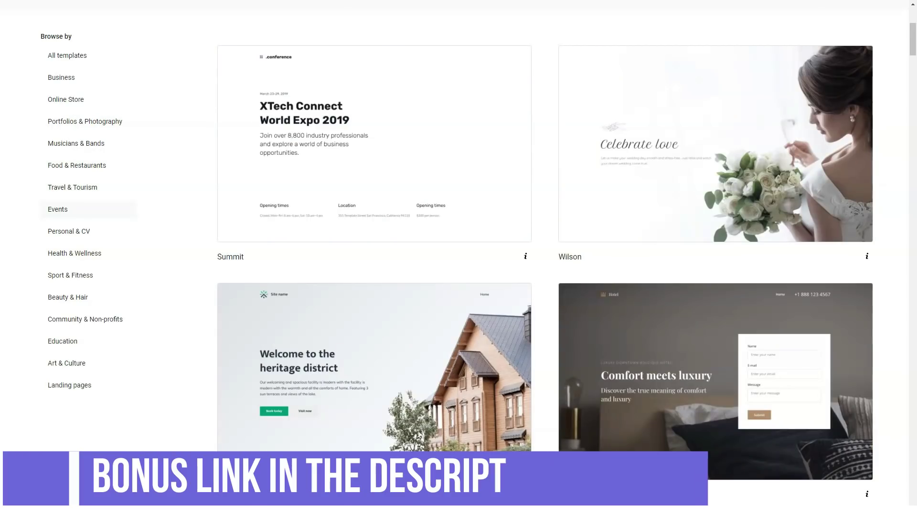
{"action": "left_click", "coordinate": [69, 232]}
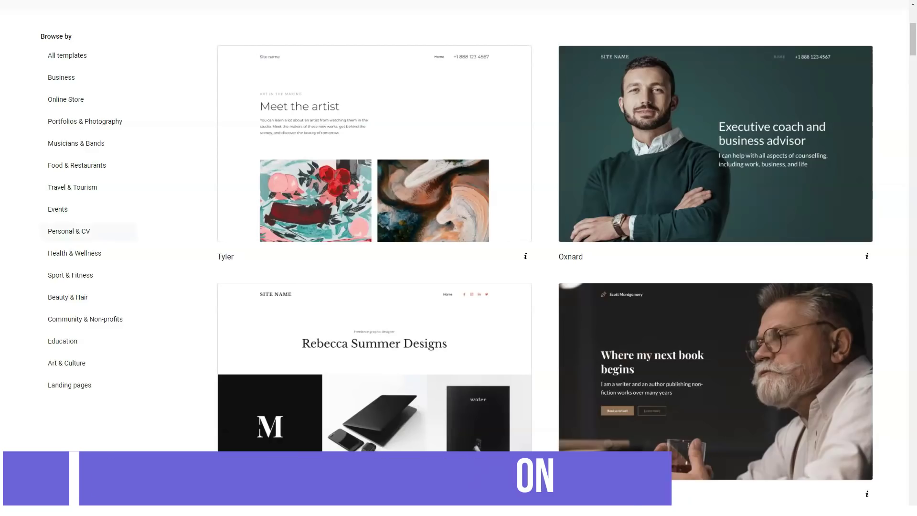
{"action": "left_click", "coordinate": [74, 253]}
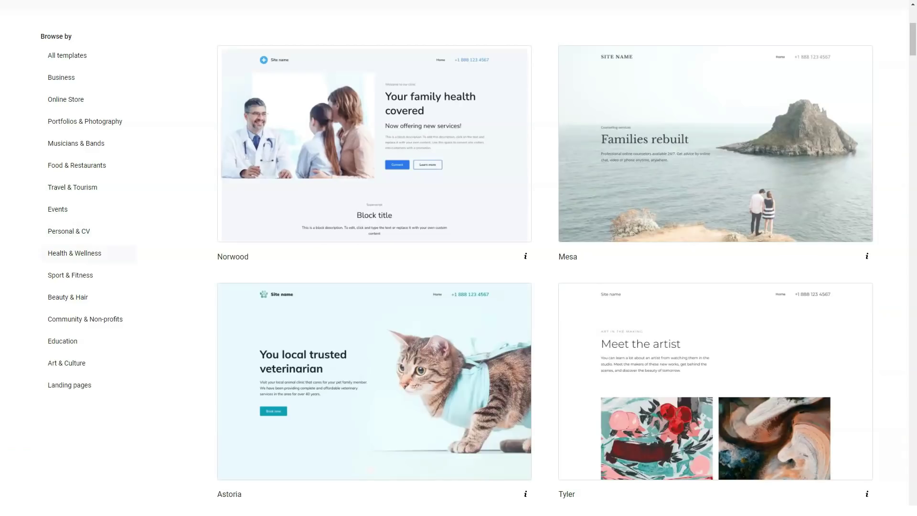
{"action": "left_click", "coordinate": [71, 275]}
{"action": "left_click", "coordinate": [68, 297]}
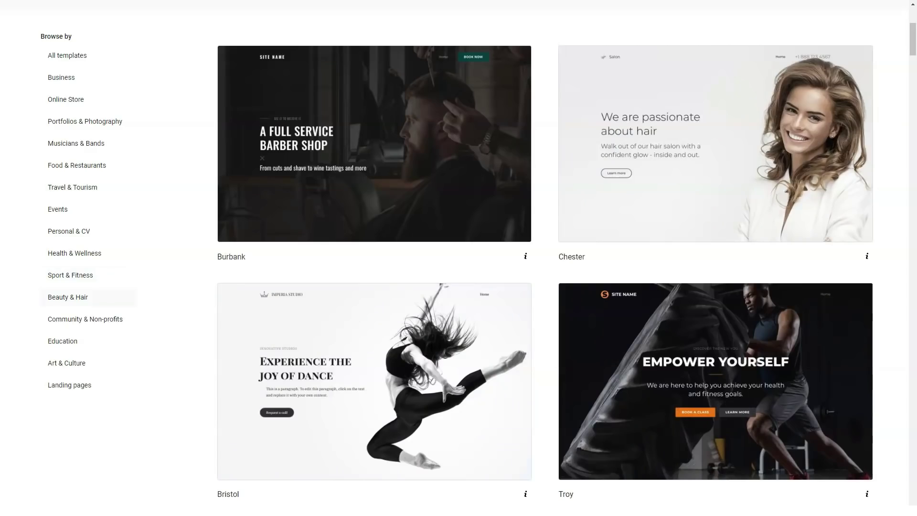
{"action": "left_click", "coordinate": [84, 319]}
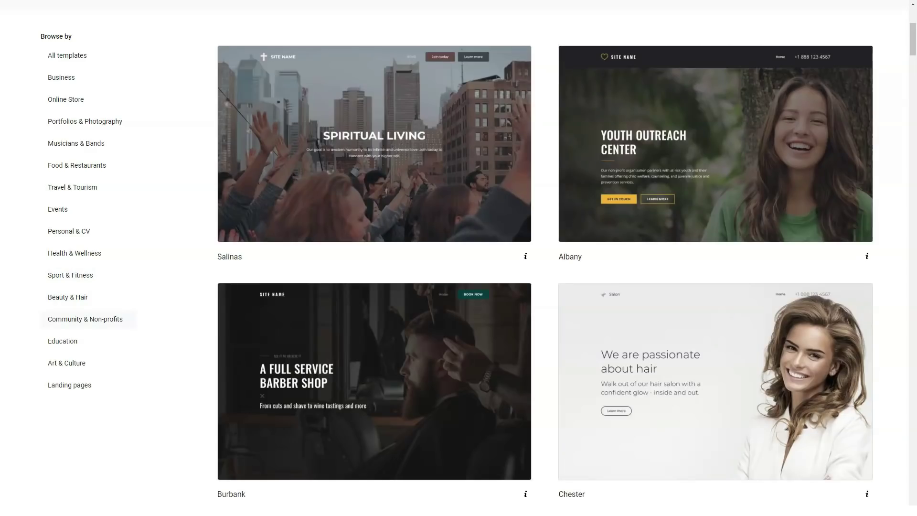
{"action": "left_click", "coordinate": [63, 341]}
{"action": "left_click", "coordinate": [66, 362]}
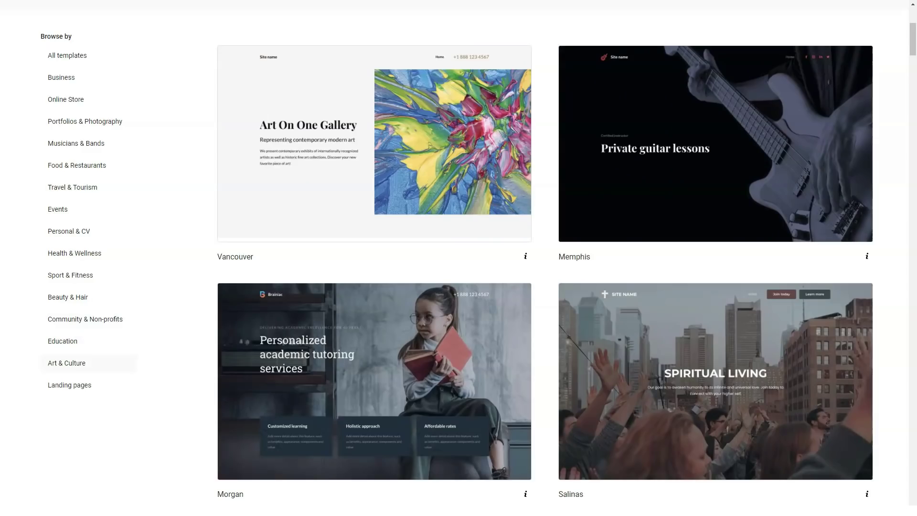
{"action": "left_click", "coordinate": [69, 385]}
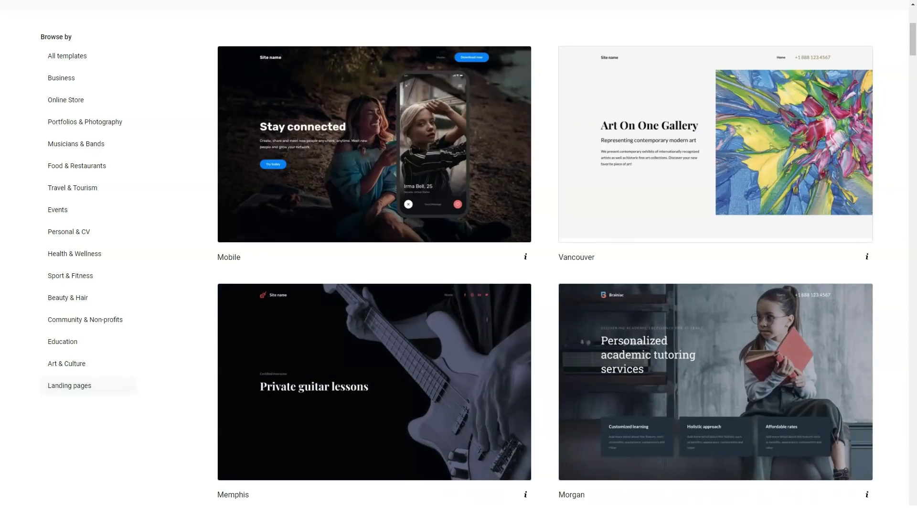
{"action": "scroll", "coordinate": [459, 258], "scroll_direction": "up", "scroll_amount": 5}
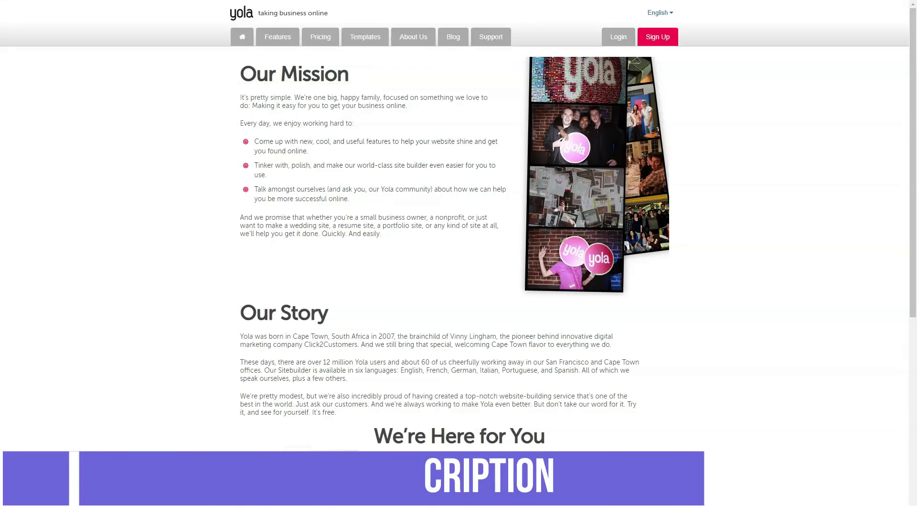
{"action": "scroll", "coordinate": [459, 257], "scroll_direction": "down", "scroll_amount": 3}
{"action": "scroll", "coordinate": [459, 259], "scroll_direction": "down", "scroll_amount": 2}
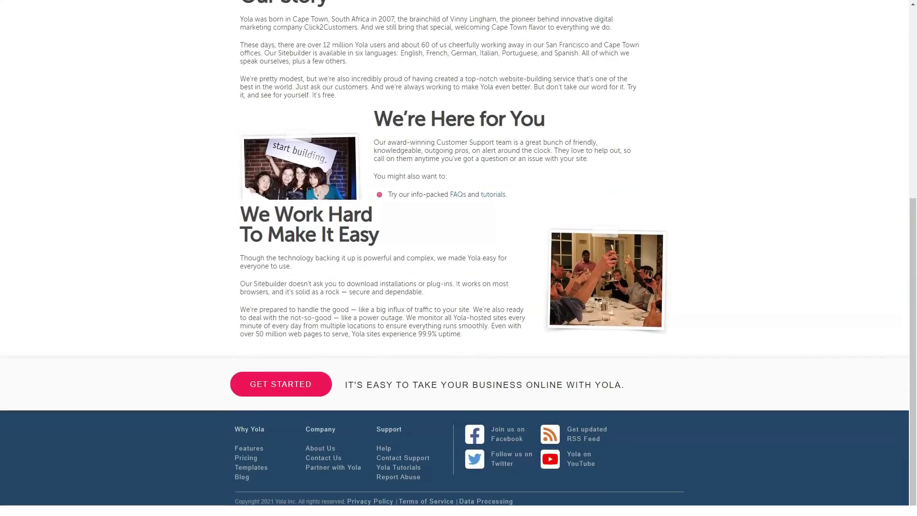
{"action": "scroll", "coordinate": [459, 259], "scroll_direction": "up", "scroll_amount": 5}
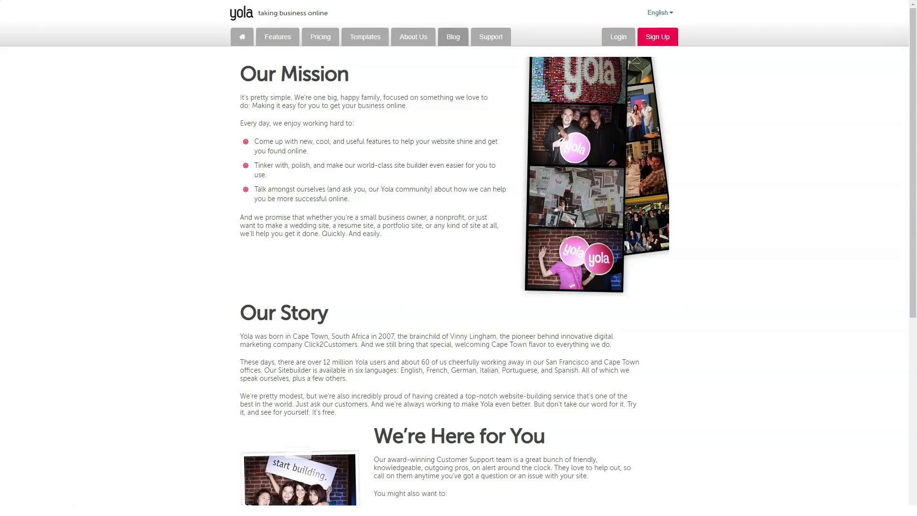
Open the Yola blog from the site's top navigation
{"action": "left_click", "coordinate": [452, 36]}
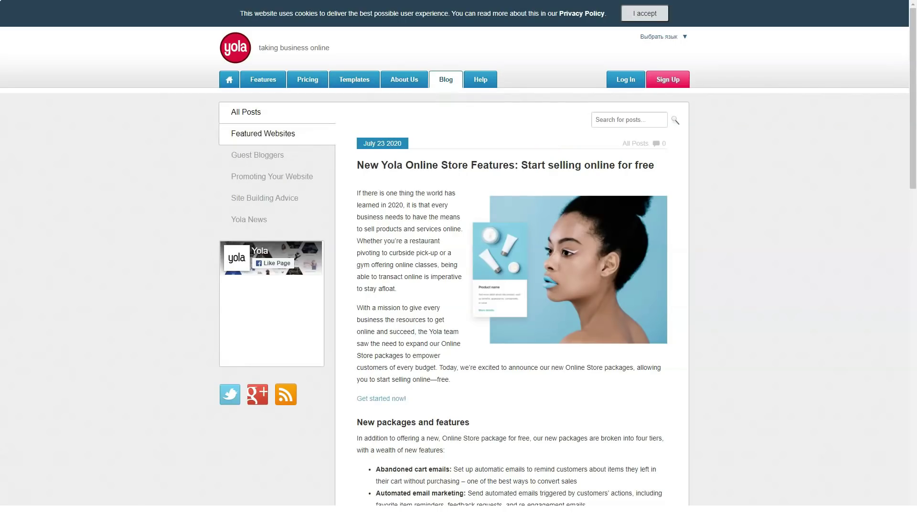
Browse the Featured Websites, Guest Bloggers, Promoting Your Website and Site Building Advice posts
{"action": "left_click", "coordinate": [263, 133]}
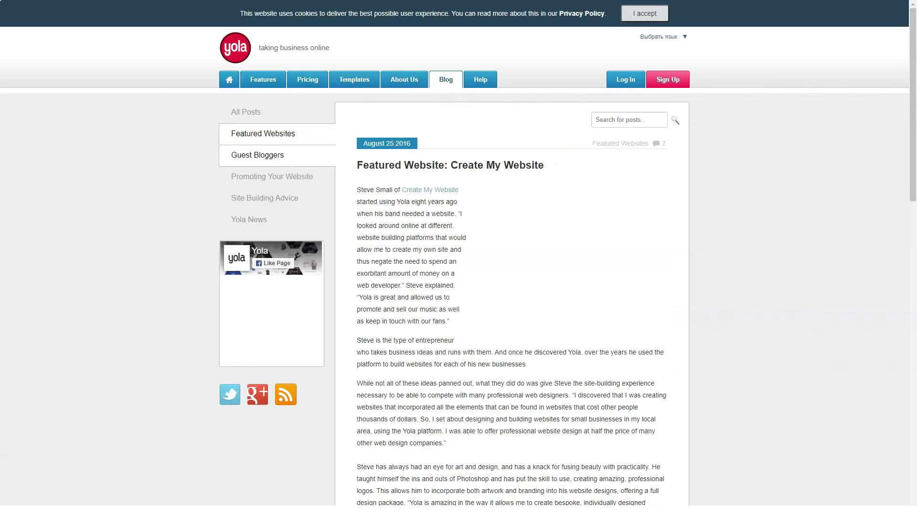
{"action": "left_click", "coordinate": [257, 155]}
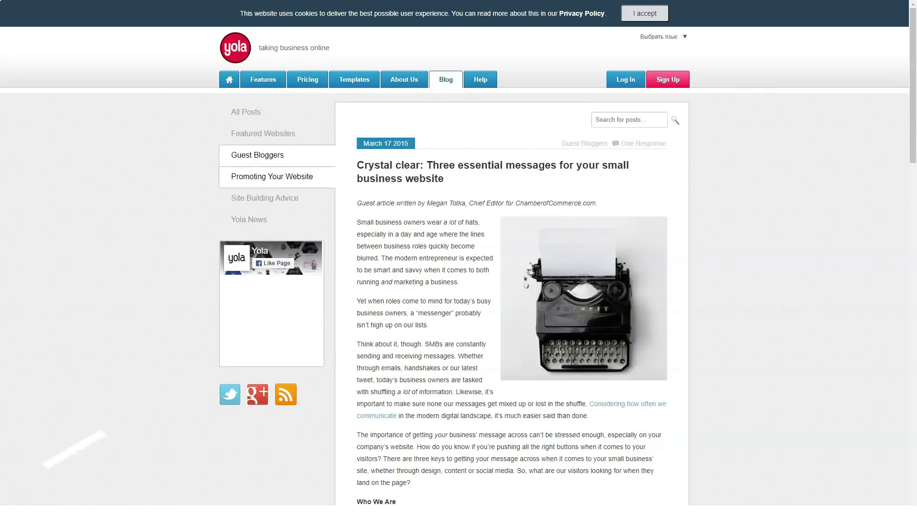
{"action": "left_click", "coordinate": [271, 176]}
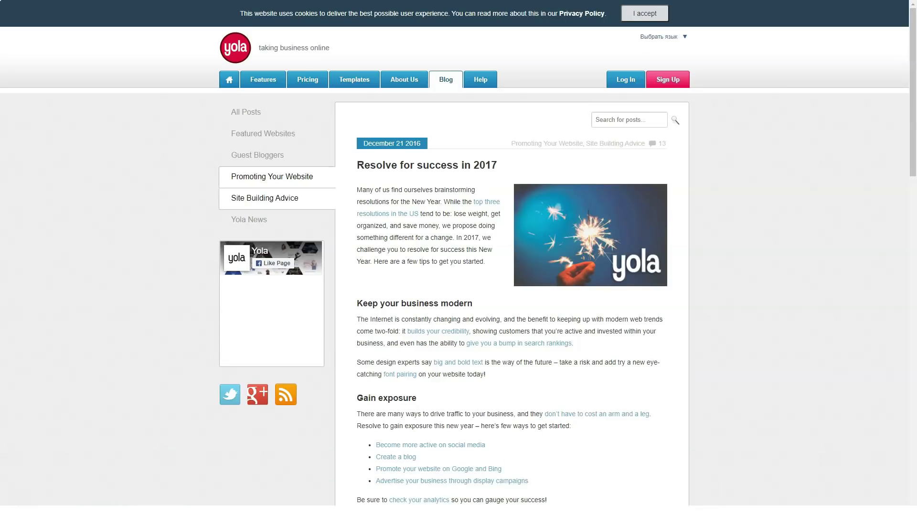
{"action": "left_click", "coordinate": [264, 198]}
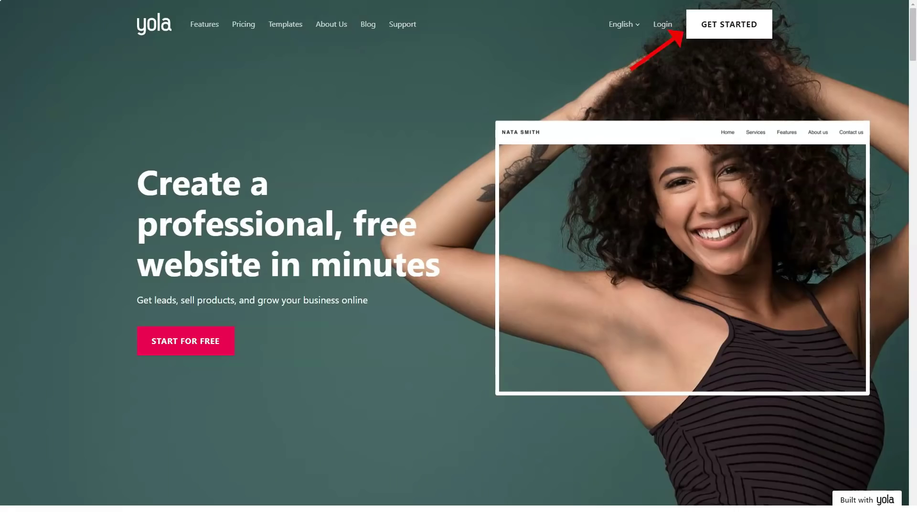
Begin creating a free Yola account from the home page's Get Started button
{"action": "left_click", "coordinate": [728, 24]}
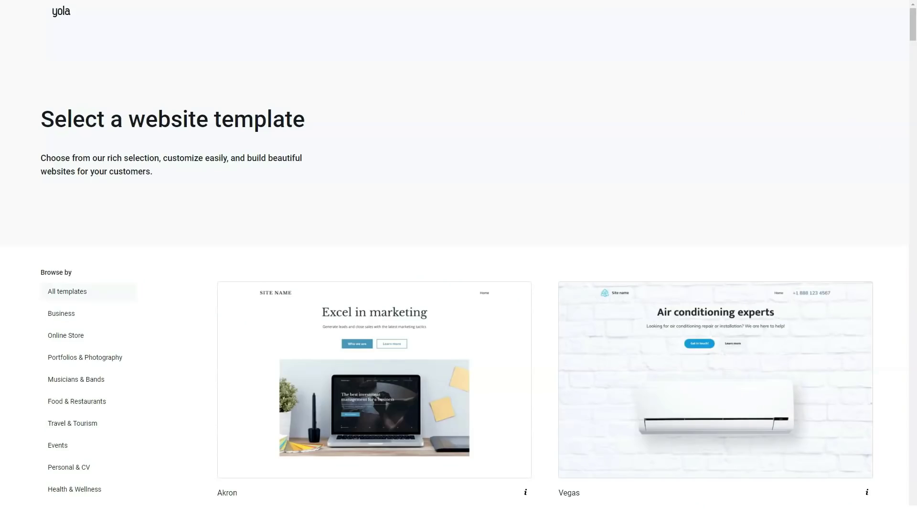
{"action": "scroll", "coordinate": [459, 287], "scroll_direction": "down", "scroll_amount": 3}
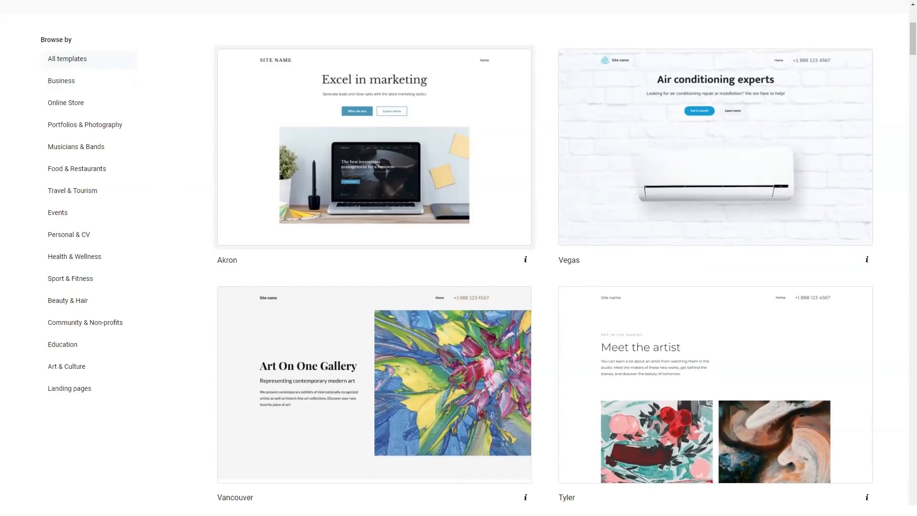
Preview the Business-category Akron template, checking its device options and 'Excel in marketing' heading
{"action": "left_click", "coordinate": [61, 80]}
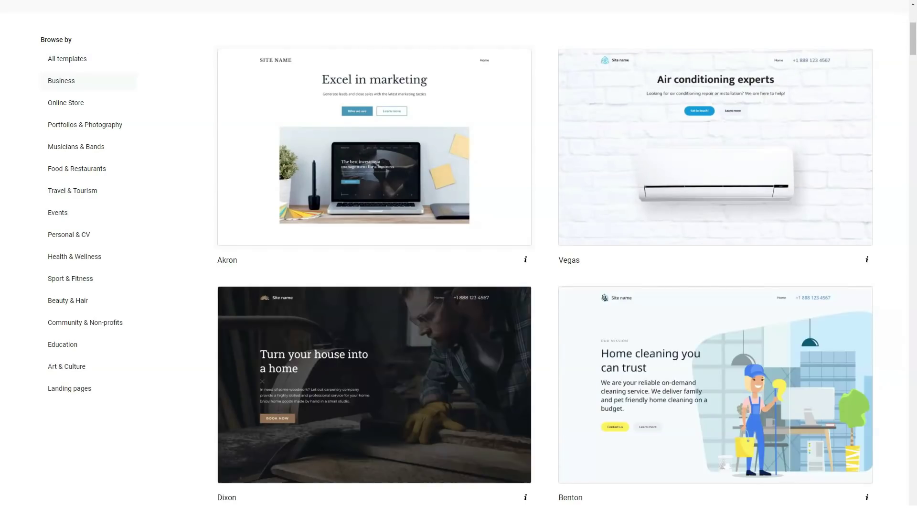
{"action": "left_click", "coordinate": [375, 147]}
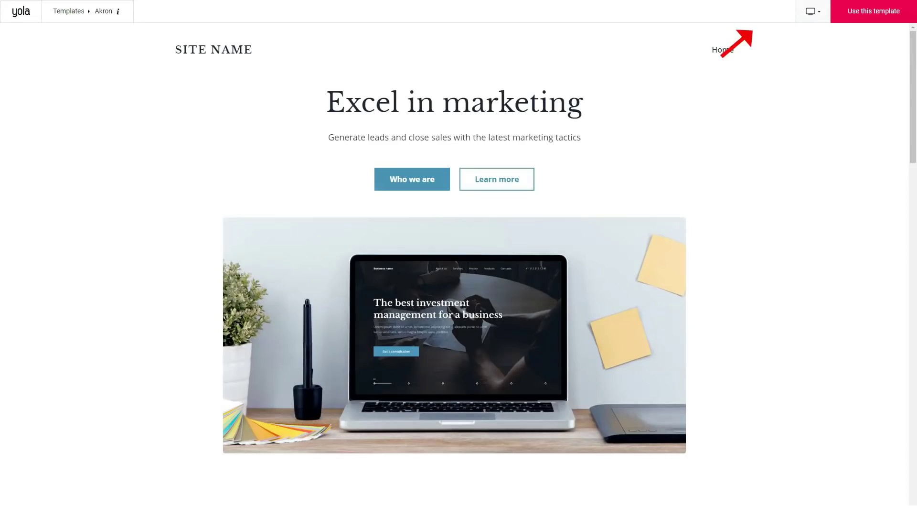
{"action": "left_click", "coordinate": [813, 10]}
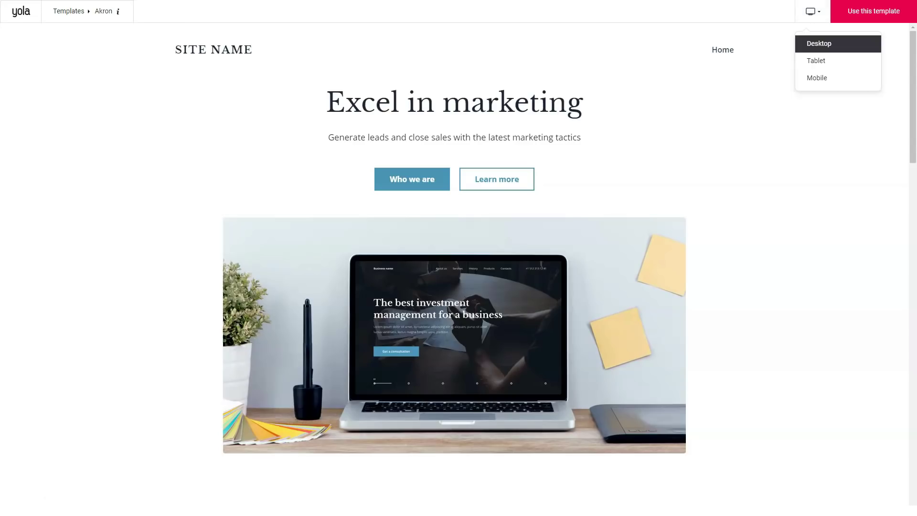
{"action": "key", "text": "Escape"}
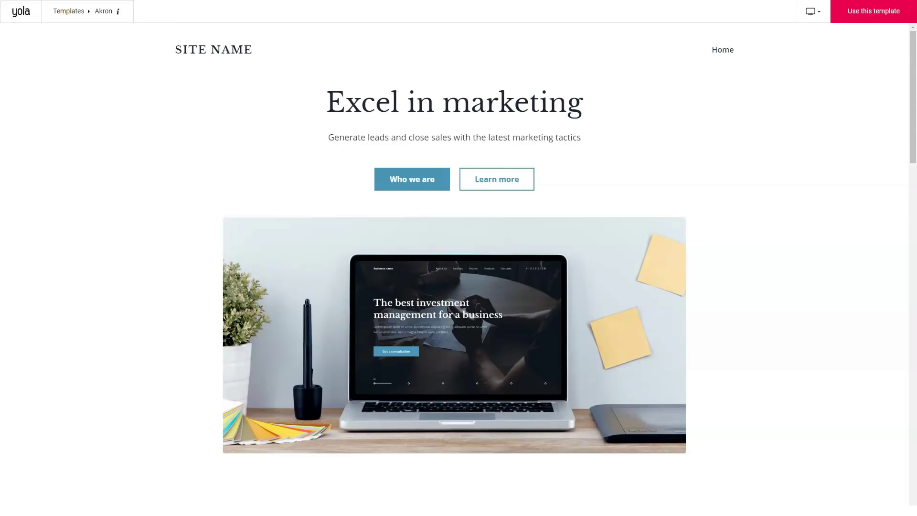
{"action": "left_click_drag", "start_coordinate": [327, 103], "coordinate": [584, 102]}
{"action": "left_click", "coordinate": [459, 150]}
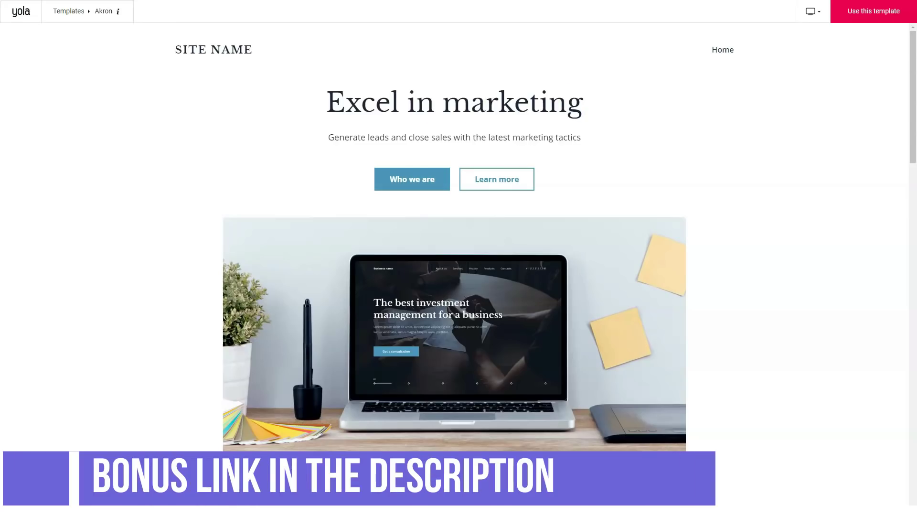
{"action": "scroll", "coordinate": [459, 258], "scroll_direction": "down", "scroll_amount": 2}
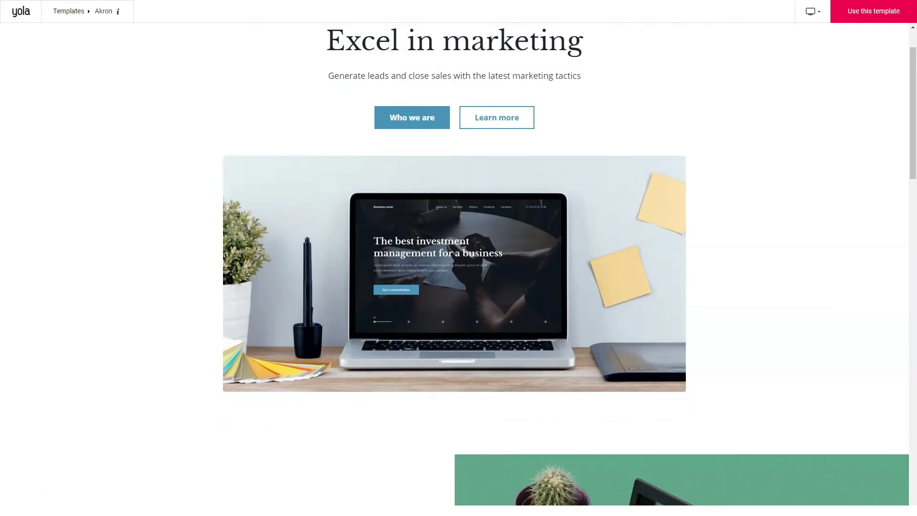
{"action": "scroll", "coordinate": [459, 259], "scroll_direction": "up", "scroll_amount": 2}
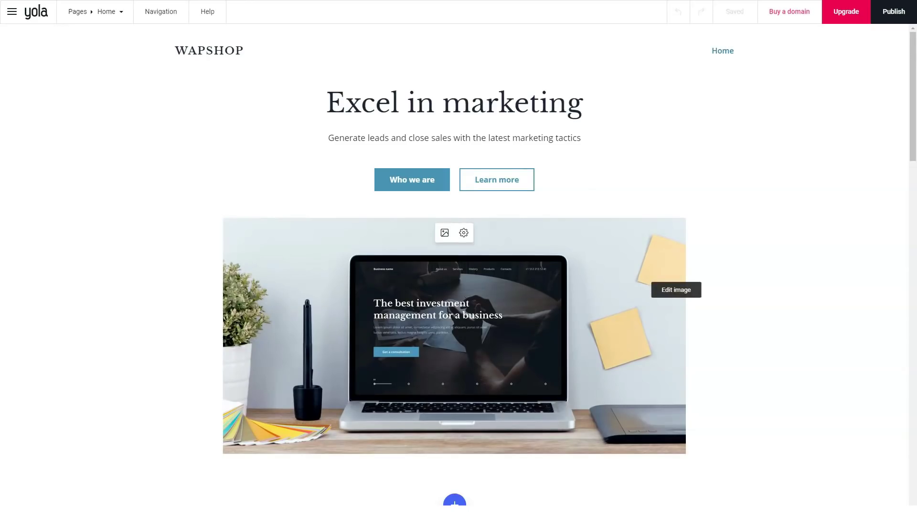
{"action": "left_click", "coordinate": [454, 104]}
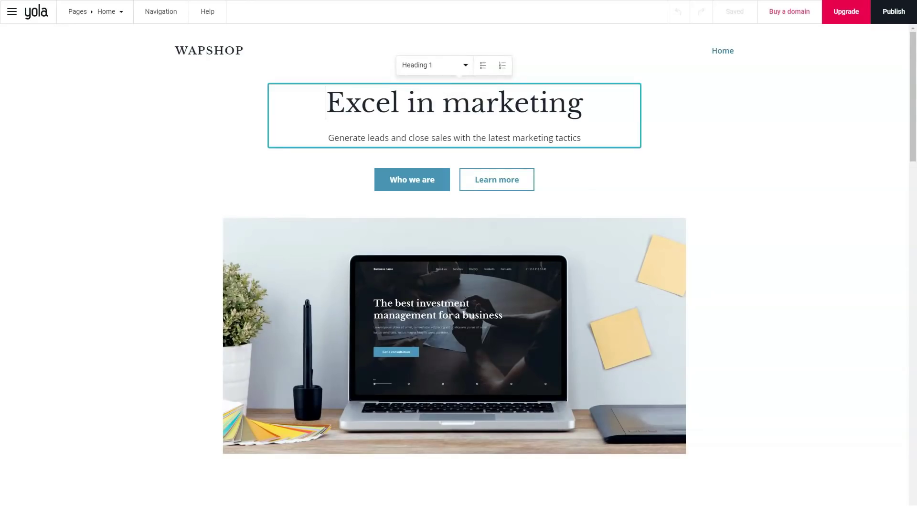
{"action": "left_click_drag", "start_coordinate": [326, 104], "coordinate": [582, 103]}
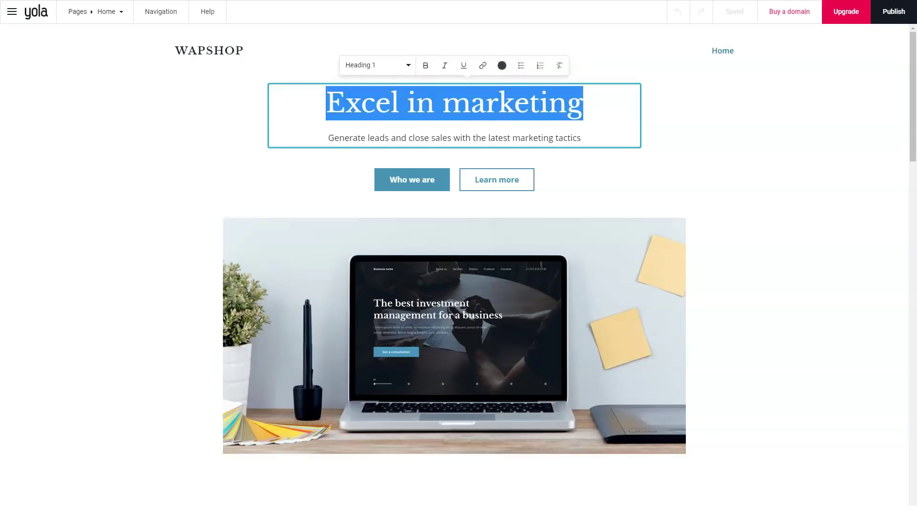
{"action": "left_click", "coordinate": [581, 104]}
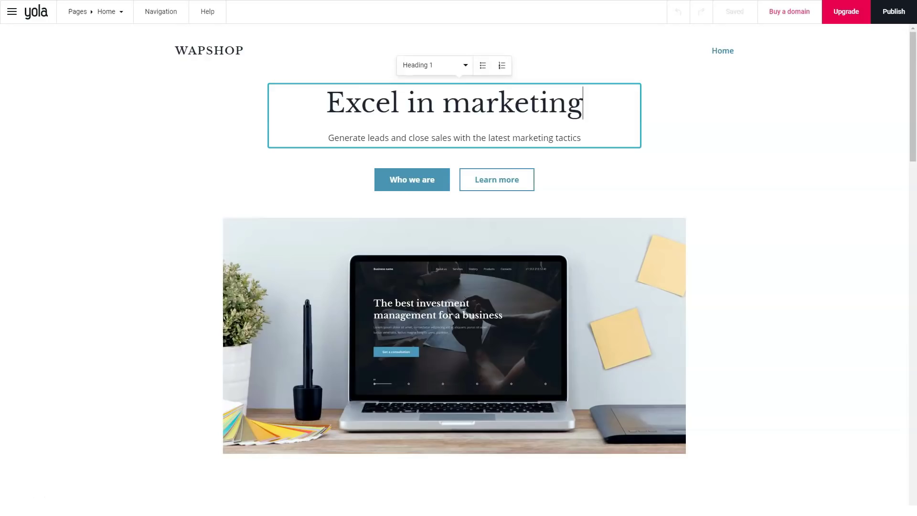
{"action": "left_click", "coordinate": [434, 65]}
{"action": "left_click", "coordinate": [433, 65]}
{"action": "left_click", "coordinate": [434, 64]}
{"action": "left_click", "coordinate": [430, 207]}
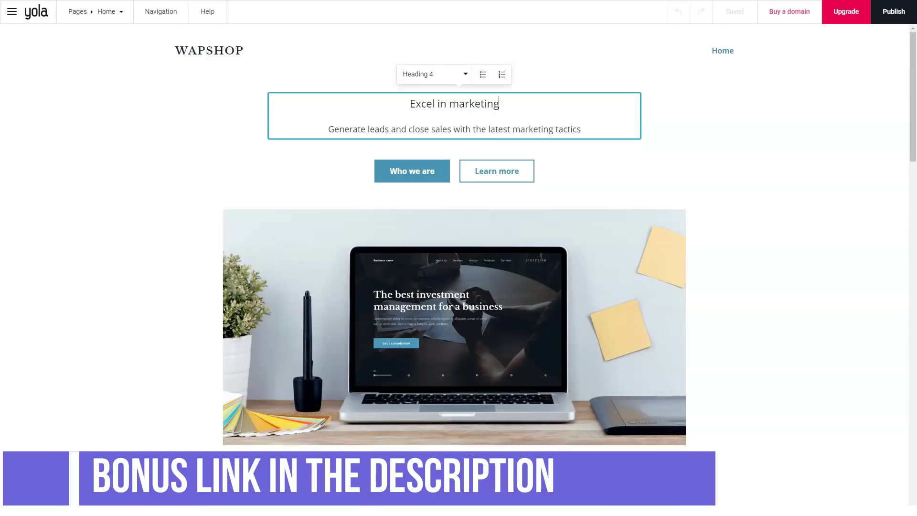
{"action": "left_click", "coordinate": [433, 73]}
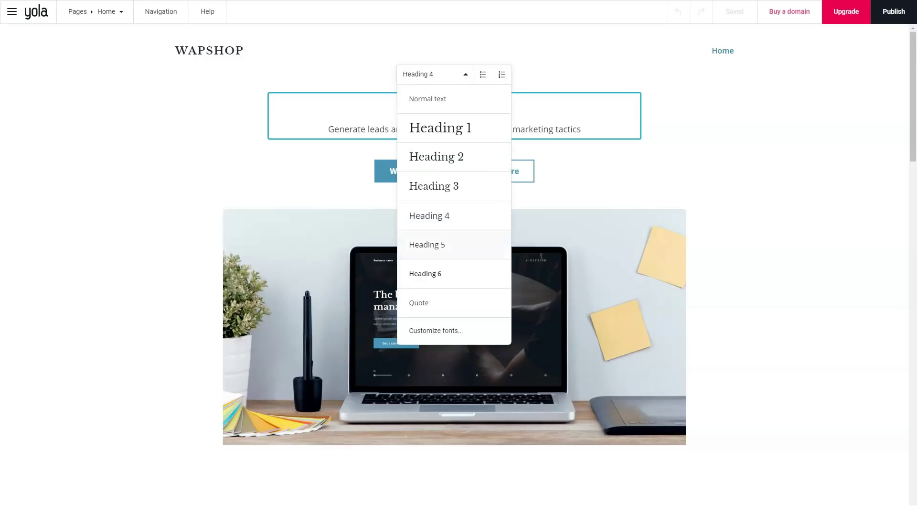
{"action": "left_click", "coordinate": [440, 128]}
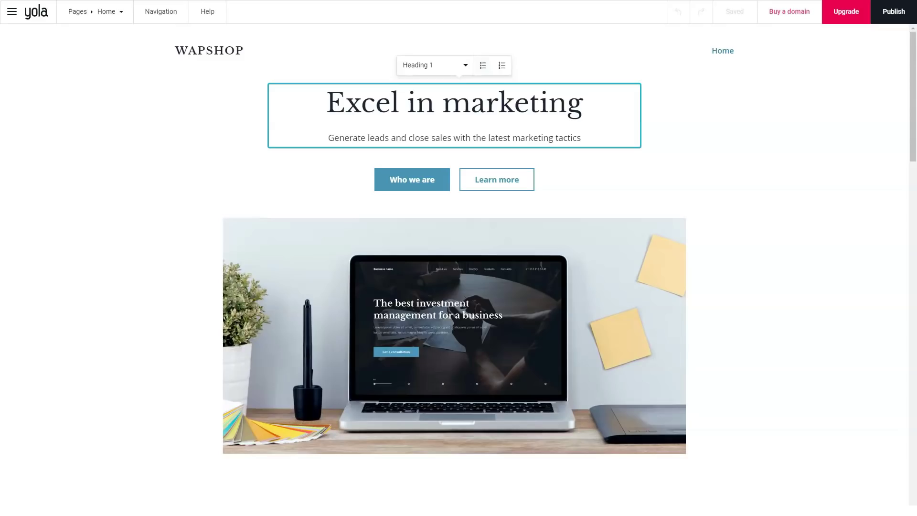
{"action": "left_click", "coordinate": [412, 180]}
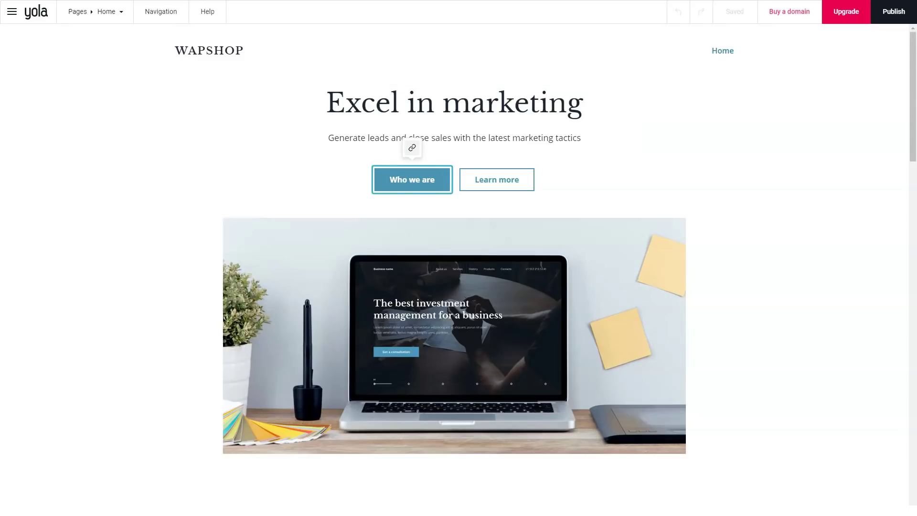
{"action": "double_click", "coordinate": [413, 179]}
{"action": "left_click", "coordinate": [497, 179]}
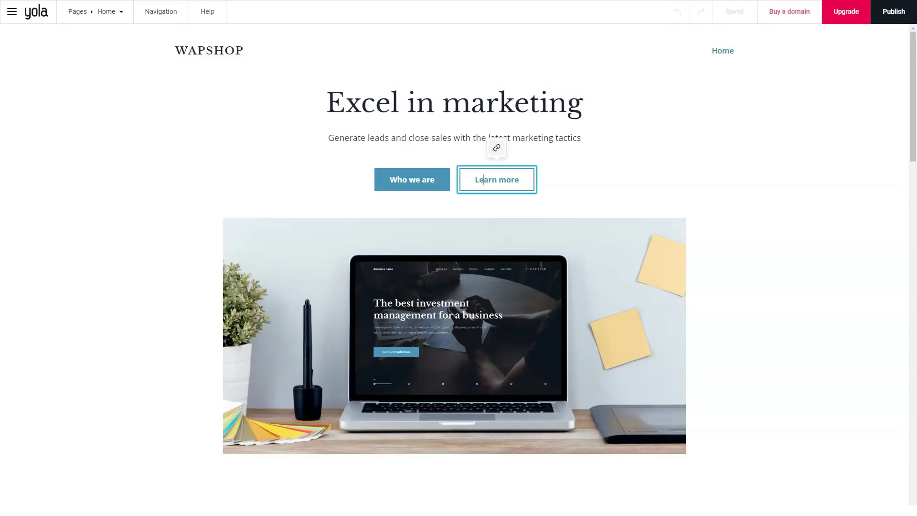
{"action": "double_click", "coordinate": [497, 179]}
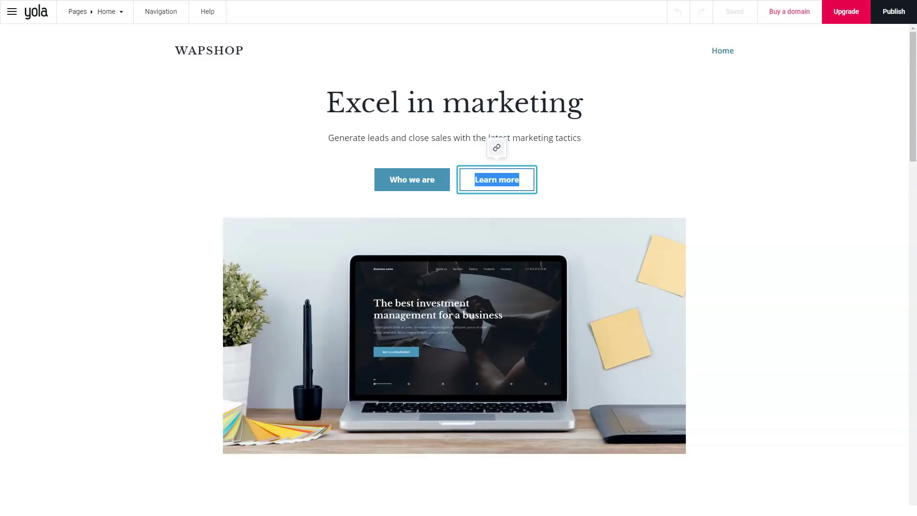
{"action": "left_click", "coordinate": [455, 79]}
{"action": "scroll", "coordinate": [455, 79], "scroll_direction": "down", "scroll_amount": 5}
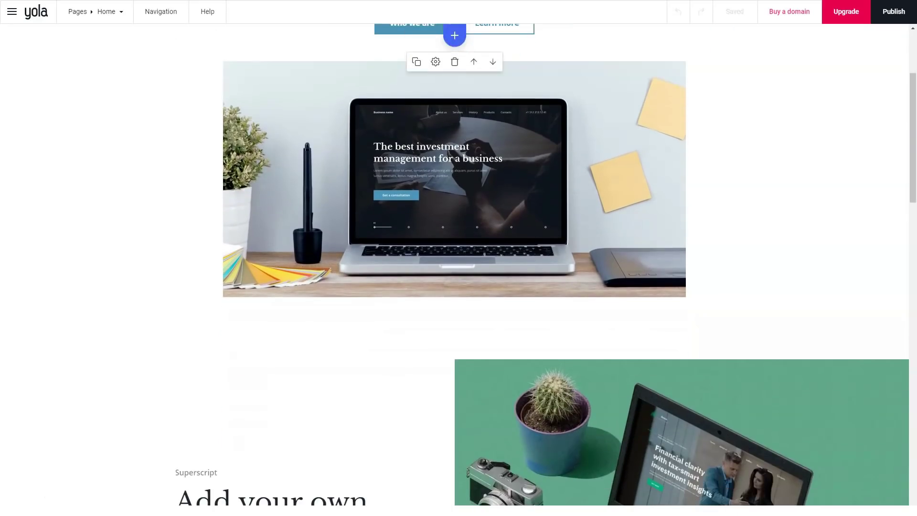
{"action": "scroll", "coordinate": [454, 179], "scroll_direction": "up", "scroll_amount": 3}
{"action": "double_click", "coordinate": [454, 179]}
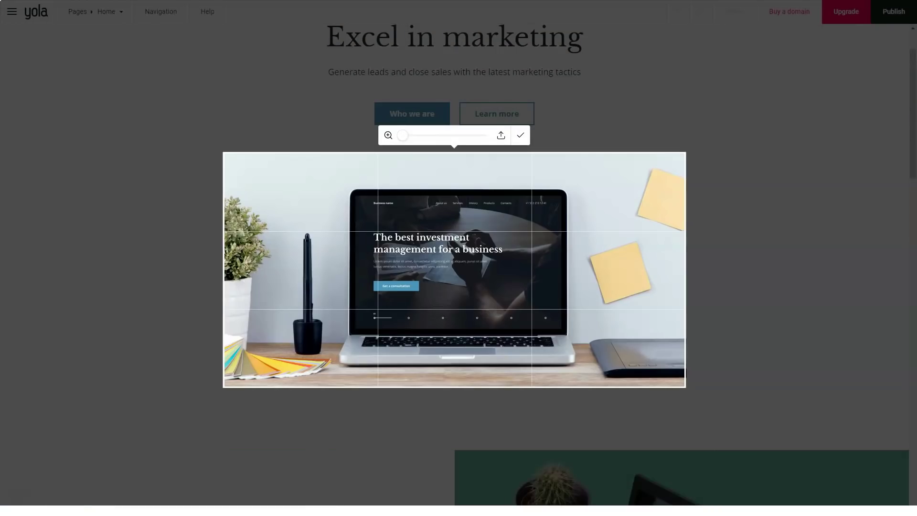
{"action": "left_click_drag", "start_coordinate": [404, 135], "coordinate": [403, 135]}
{"action": "left_click", "coordinate": [520, 135]}
{"action": "scroll", "coordinate": [545, 271], "scroll_direction": "down", "scroll_amount": 1}
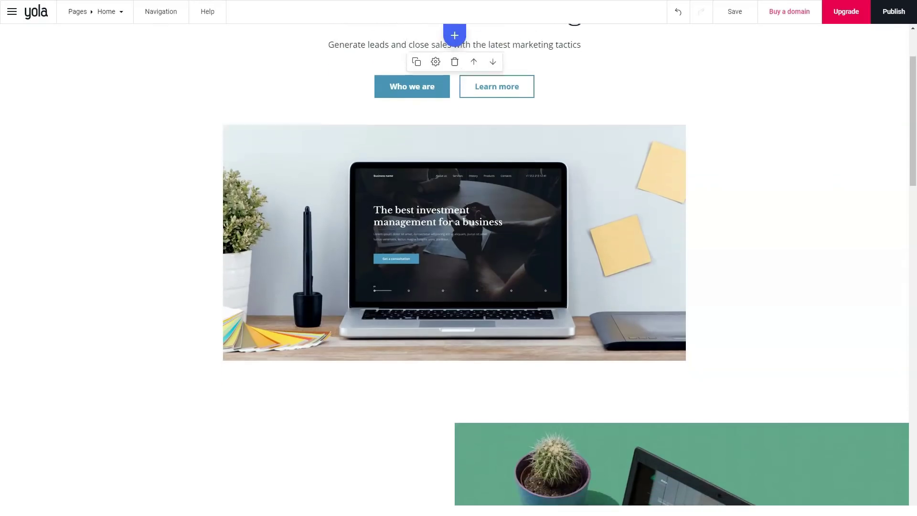
{"action": "scroll", "coordinate": [546, 271], "scroll_direction": "down", "scroll_amount": 4}
{"action": "scroll", "coordinate": [545, 270], "scroll_direction": "down", "scroll_amount": 4}
{"action": "scroll", "coordinate": [546, 270], "scroll_direction": "down", "scroll_amount": 4}
{"action": "scroll", "coordinate": [545, 270], "scroll_direction": "down", "scroll_amount": 2}
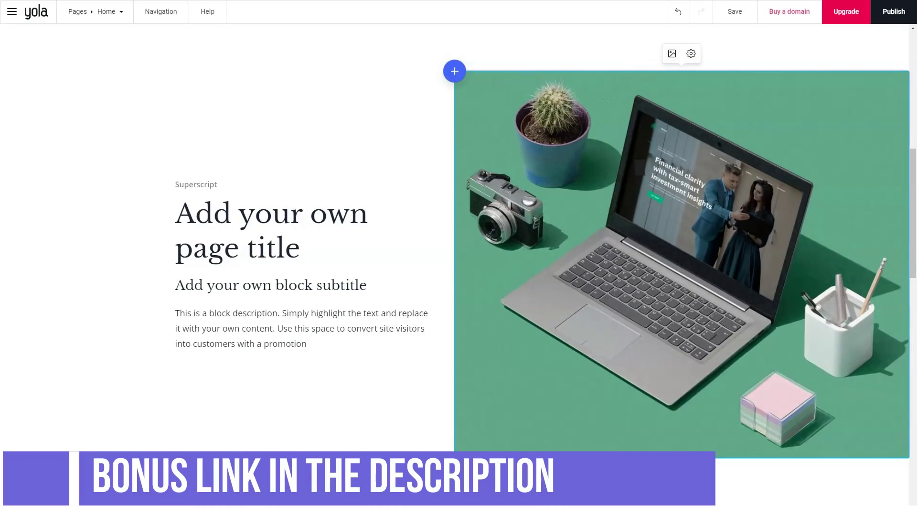
{"action": "left_click", "coordinate": [672, 53]}
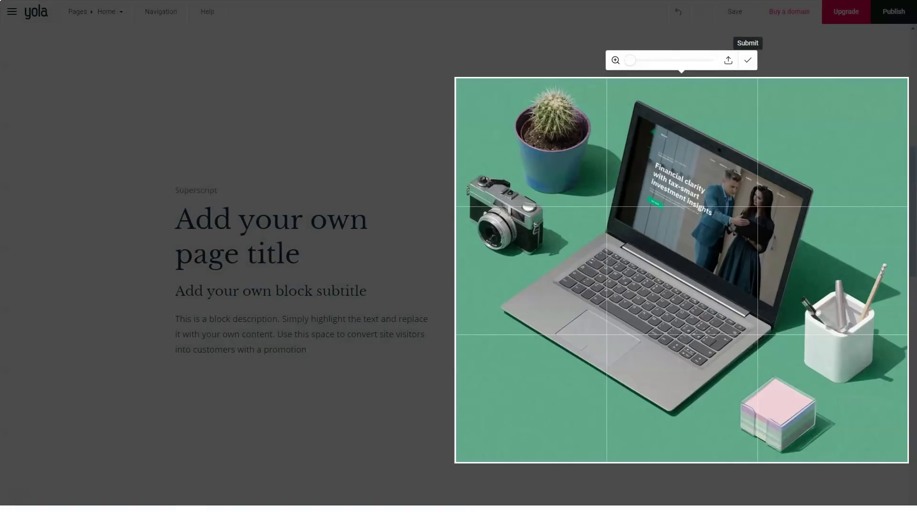
{"action": "left_click", "coordinate": [749, 61]}
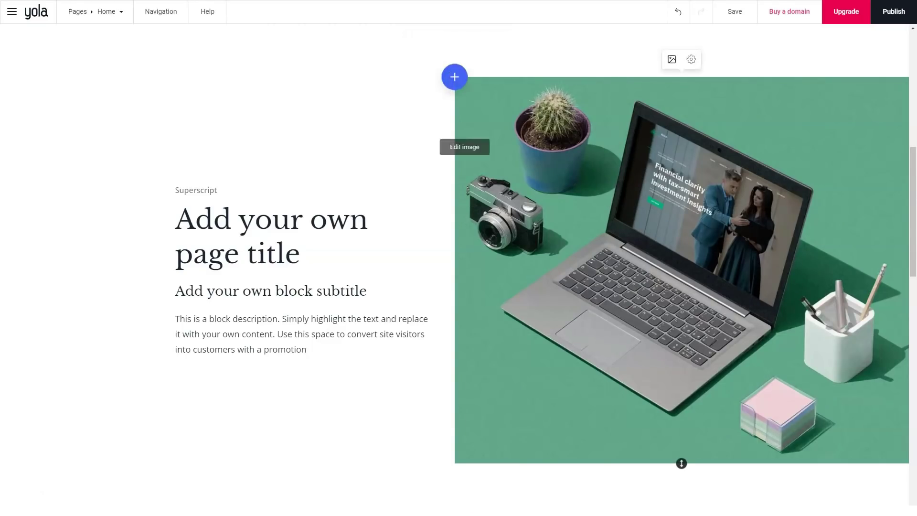
{"action": "left_click", "coordinate": [195, 254]}
{"action": "left_click", "coordinate": [501, 215]}
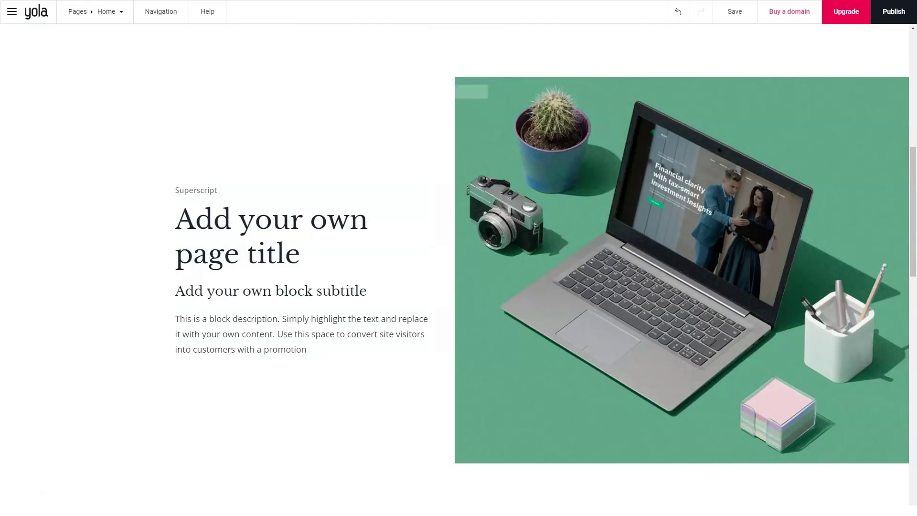
{"action": "scroll", "coordinate": [502, 286], "scroll_direction": "down", "scroll_amount": 6}
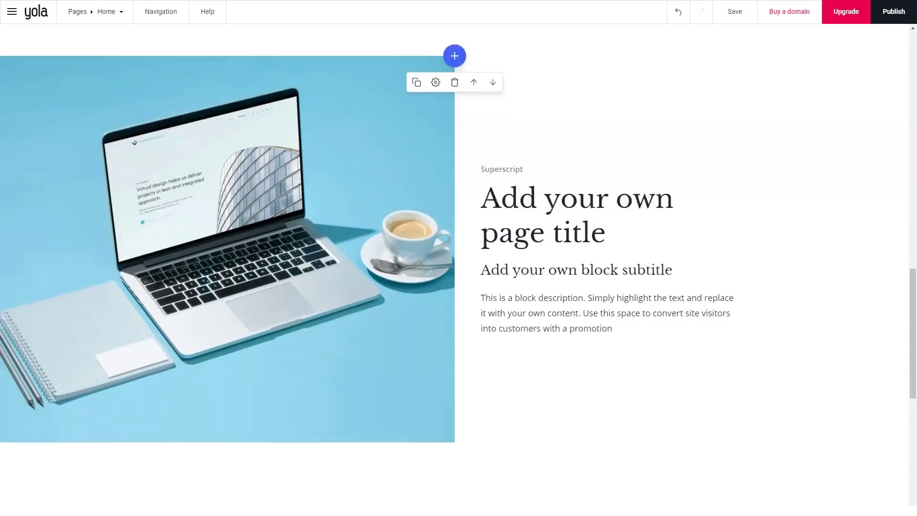
{"action": "scroll", "coordinate": [459, 286], "scroll_direction": "down", "scroll_amount": 5}
{"action": "scroll", "coordinate": [458, 287], "scroll_direction": "down", "scroll_amount": 5}
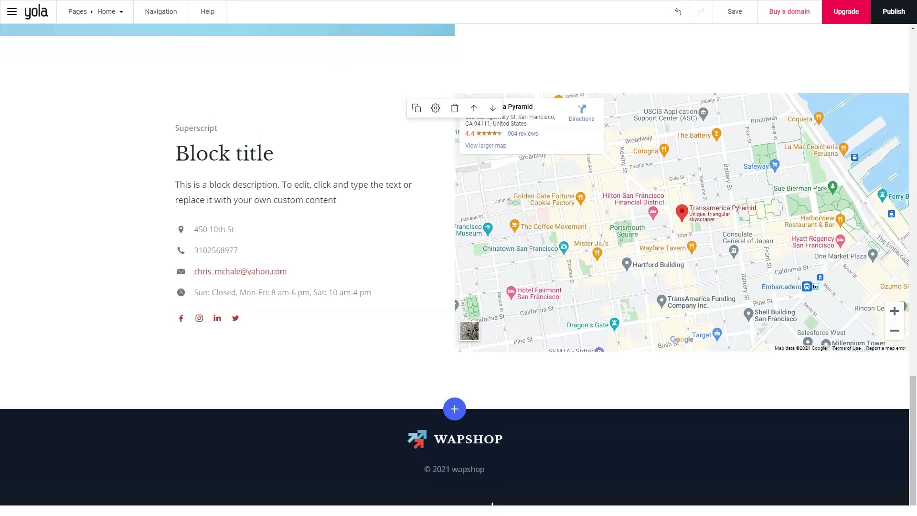
{"action": "scroll", "coordinate": [458, 258], "scroll_direction": "up", "scroll_amount": 10}
{"action": "scroll", "coordinate": [459, 259], "scroll_direction": "up", "scroll_amount": 10}
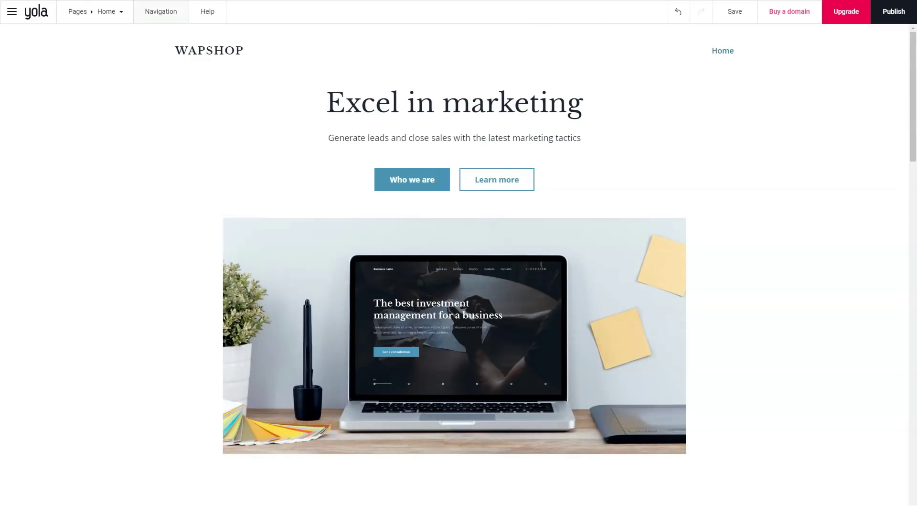
Start a new navigation item set to scroll to a block, focusing its title field
{"action": "left_click", "coordinate": [161, 12]}
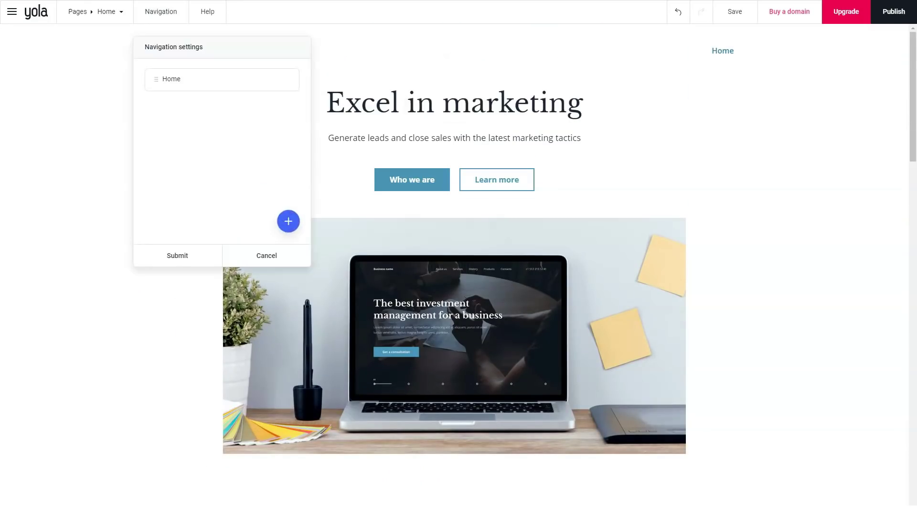
{"action": "mouse_move", "coordinate": [215, 79]}
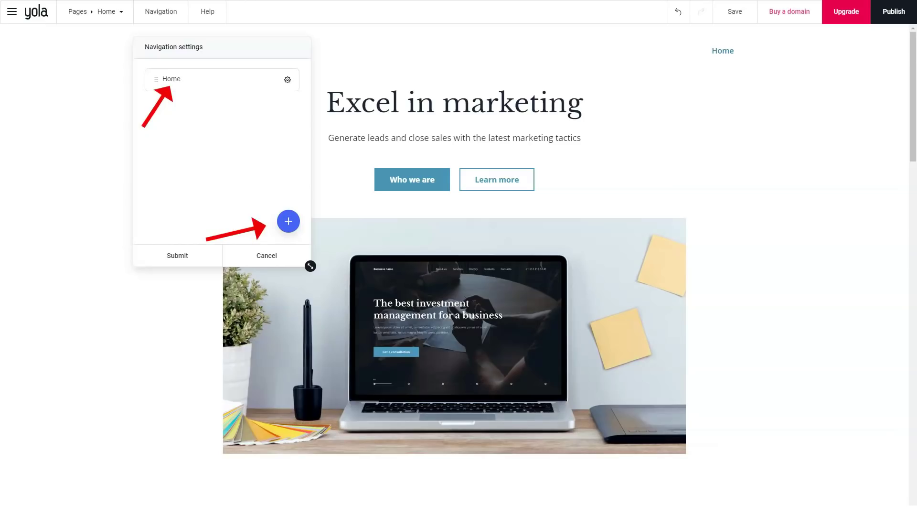
{"action": "left_click", "coordinate": [289, 221]}
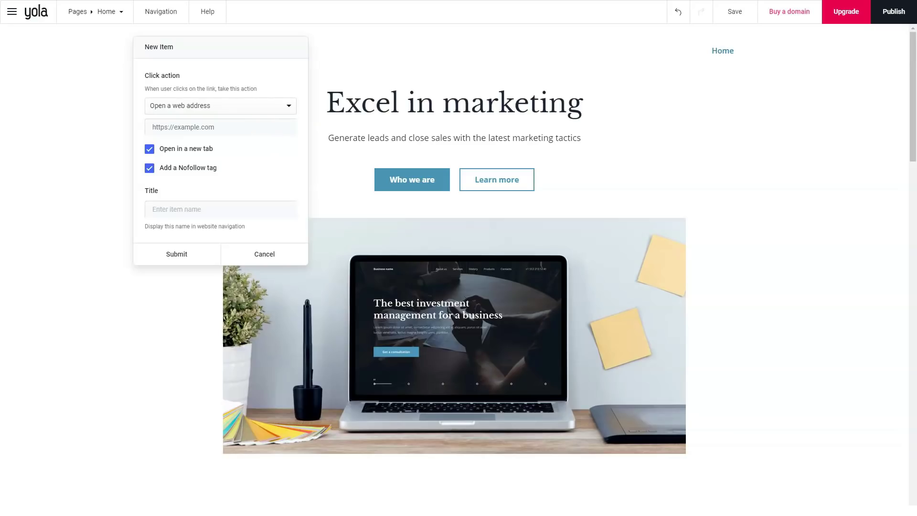
{"action": "left_click", "coordinate": [220, 105]}
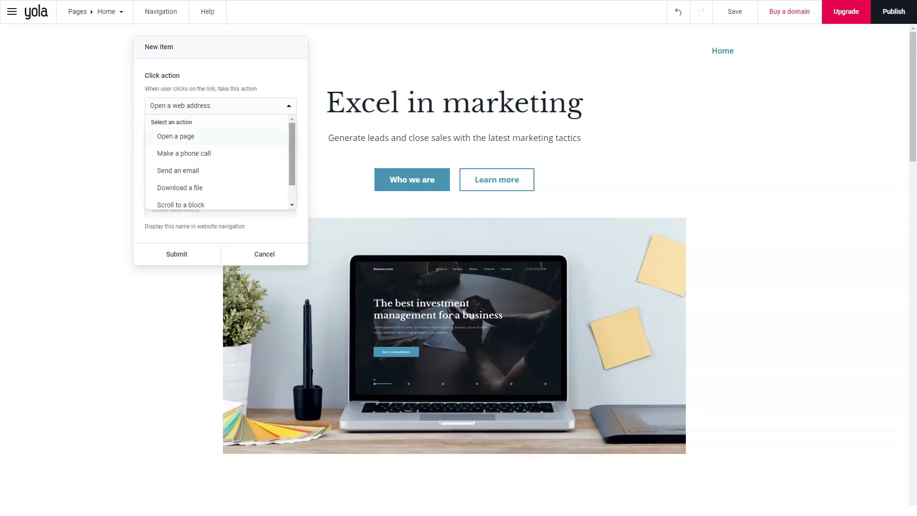
{"action": "scroll", "coordinate": [220, 165], "scroll_direction": "down", "scroll_amount": 1}
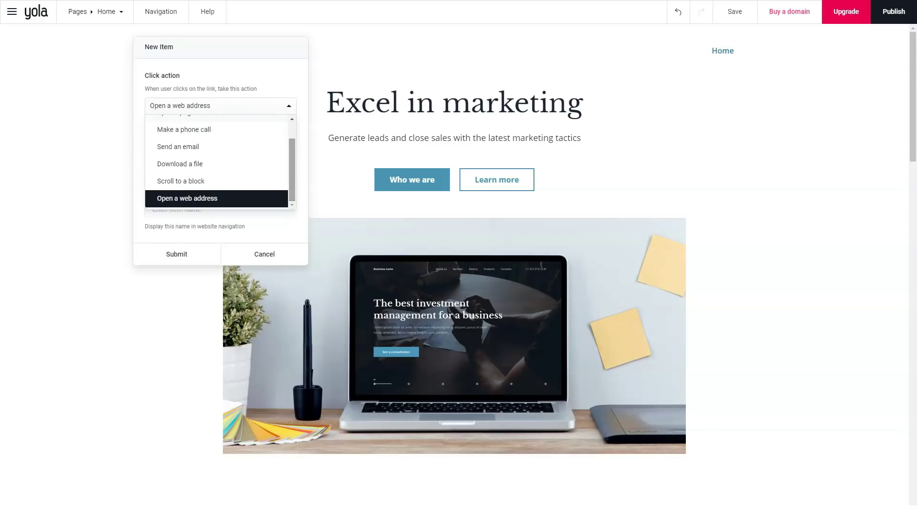
{"action": "left_click", "coordinate": [181, 181]}
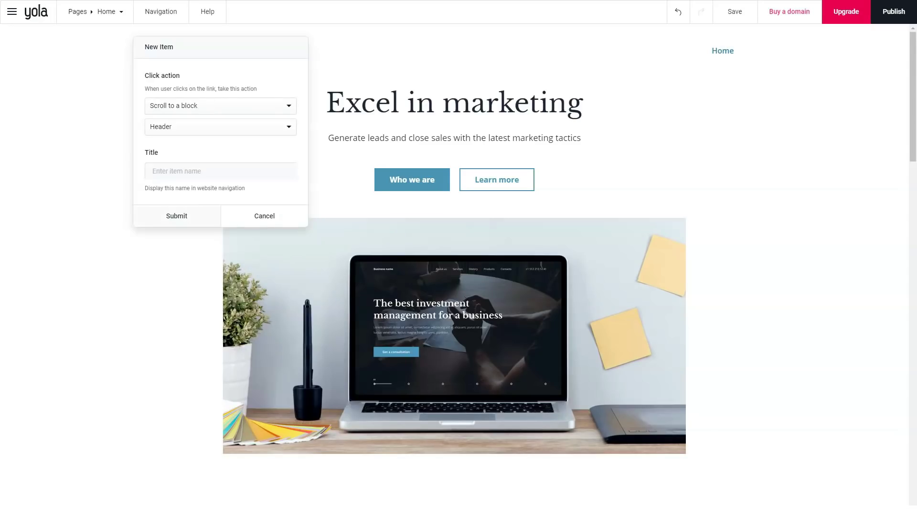
{"action": "left_click", "coordinate": [177, 216]}
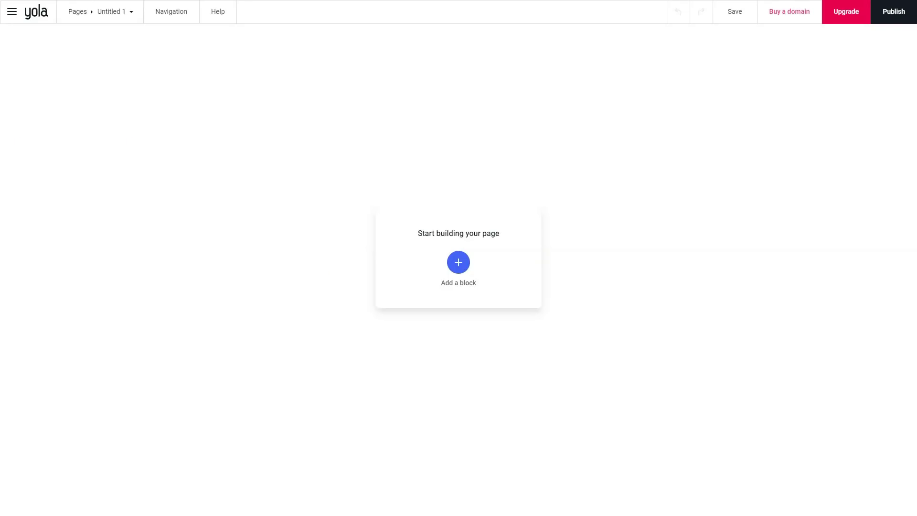
Insert the three-column products-with-media block into the empty Untitled 1 page
{"action": "left_click", "coordinate": [459, 261]}
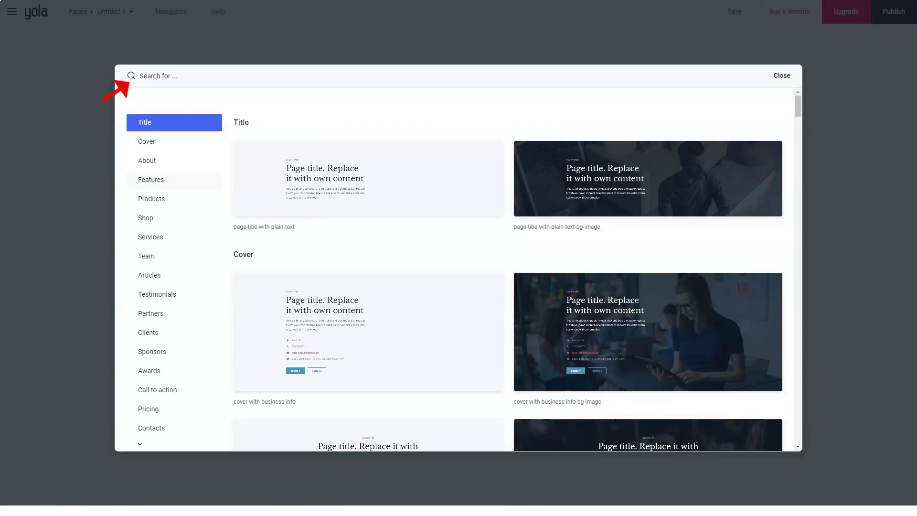
{"action": "scroll", "coordinate": [510, 286], "scroll_direction": "down", "scroll_amount": 1}
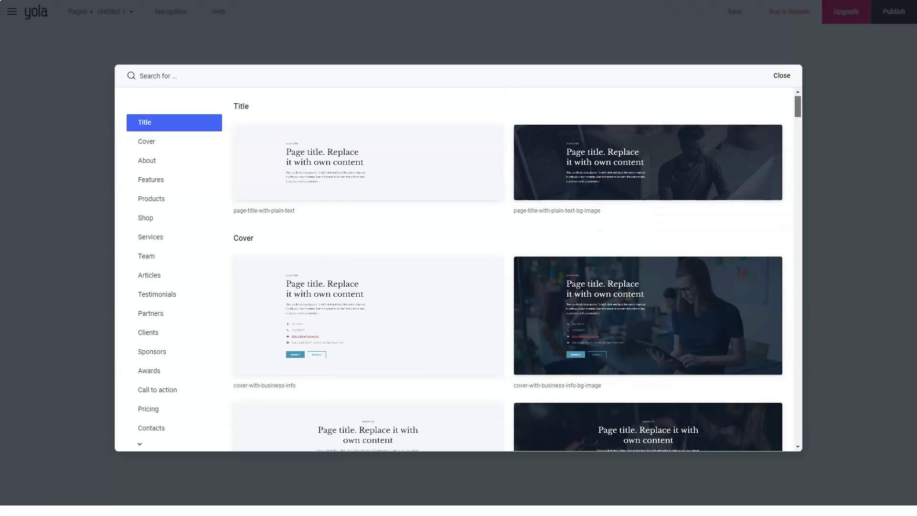
{"action": "scroll", "coordinate": [509, 287], "scroll_direction": "down", "scroll_amount": 10}
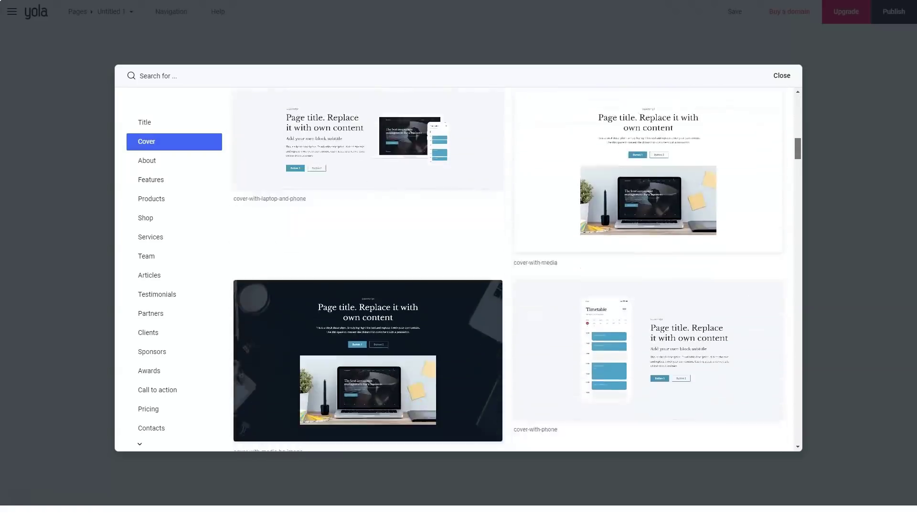
{"action": "scroll", "coordinate": [509, 287], "scroll_direction": "down", "scroll_amount": 10}
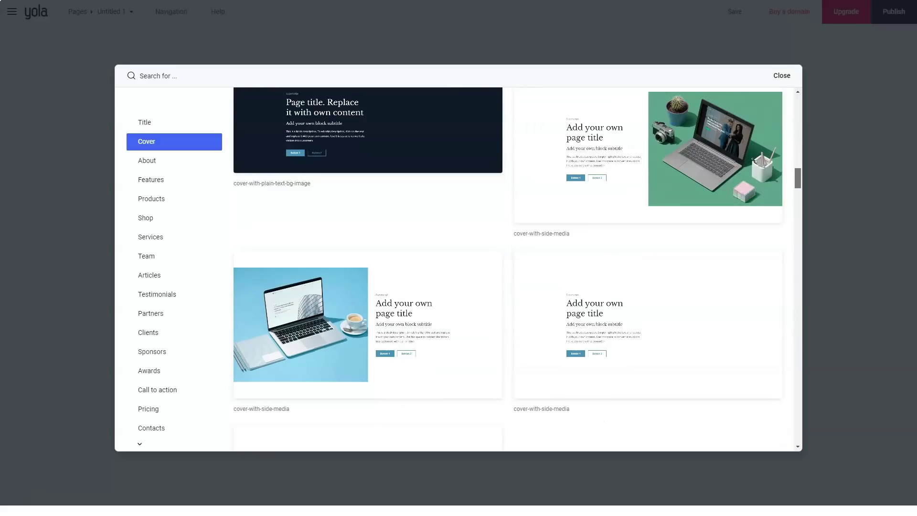
{"action": "scroll", "coordinate": [509, 287], "scroll_direction": "down", "scroll_amount": 4}
{"action": "scroll", "coordinate": [509, 287], "scroll_direction": "down", "scroll_amount": 4}
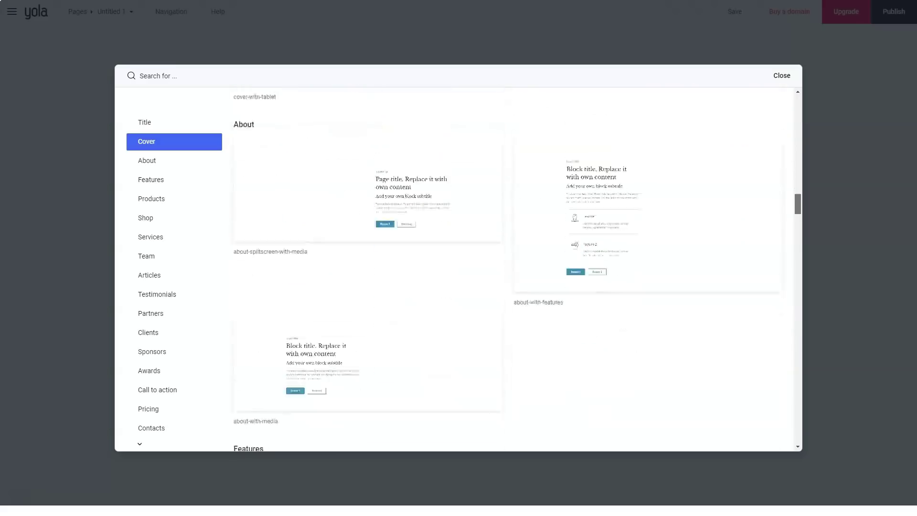
{"action": "scroll", "coordinate": [509, 286], "scroll_direction": "down", "scroll_amount": 2}
{"action": "scroll", "coordinate": [509, 286], "scroll_direction": "down", "scroll_amount": 3}
{"action": "scroll", "coordinate": [509, 287], "scroll_direction": "down", "scroll_amount": 3}
{"action": "scroll", "coordinate": [509, 287], "scroll_direction": "down", "scroll_amount": 3}
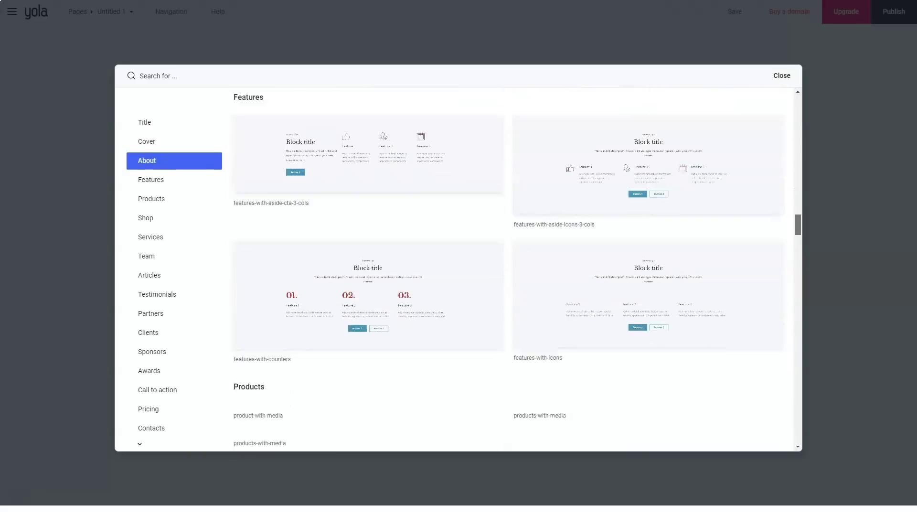
{"action": "scroll", "coordinate": [509, 286], "scroll_direction": "down", "scroll_amount": 1}
{"action": "scroll", "coordinate": [509, 287], "scroll_direction": "down", "scroll_amount": 3}
{"action": "scroll", "coordinate": [509, 287], "scroll_direction": "down", "scroll_amount": 3}
{"action": "scroll", "coordinate": [509, 287], "scroll_direction": "down", "scroll_amount": 3}
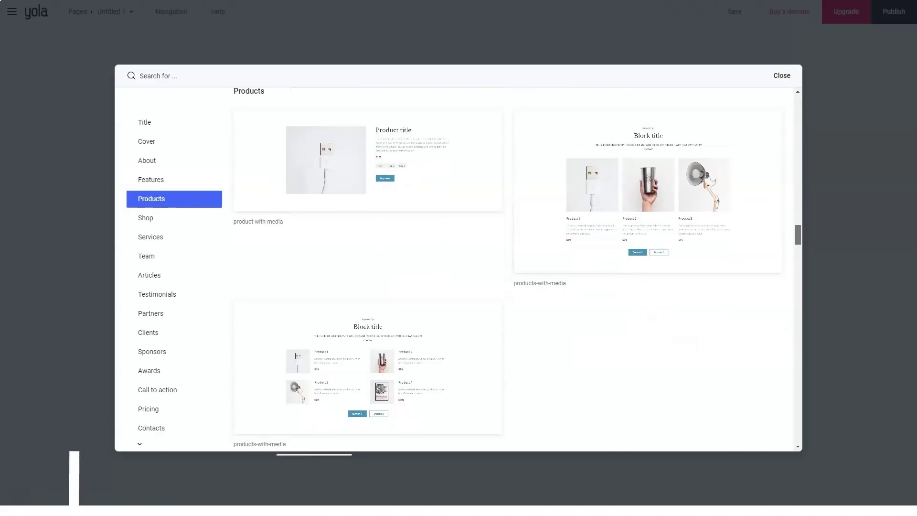
{"action": "left_click", "coordinate": [648, 201]}
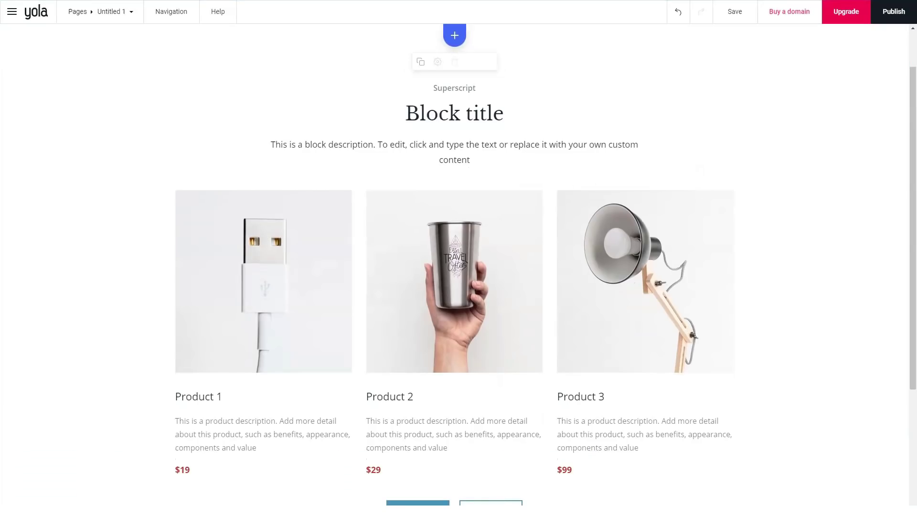
{"action": "scroll", "coordinate": [459, 287], "scroll_direction": "down", "scroll_amount": 2}
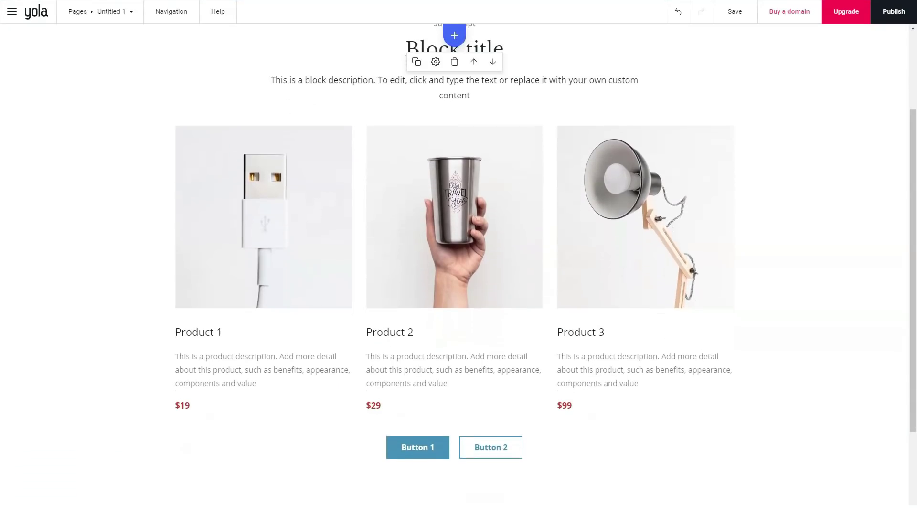
{"action": "left_click", "coordinate": [214, 331]}
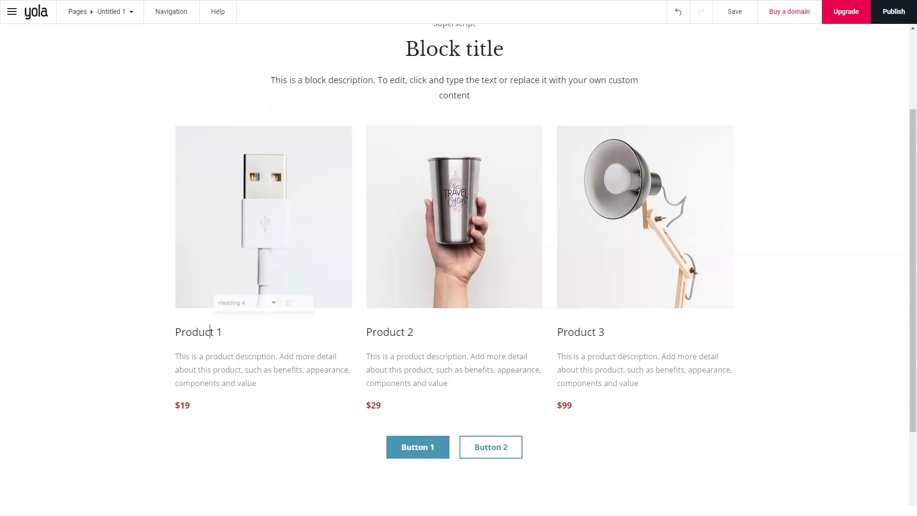
{"action": "left_click_drag", "start_coordinate": [224, 332], "coordinate": [177, 332]}
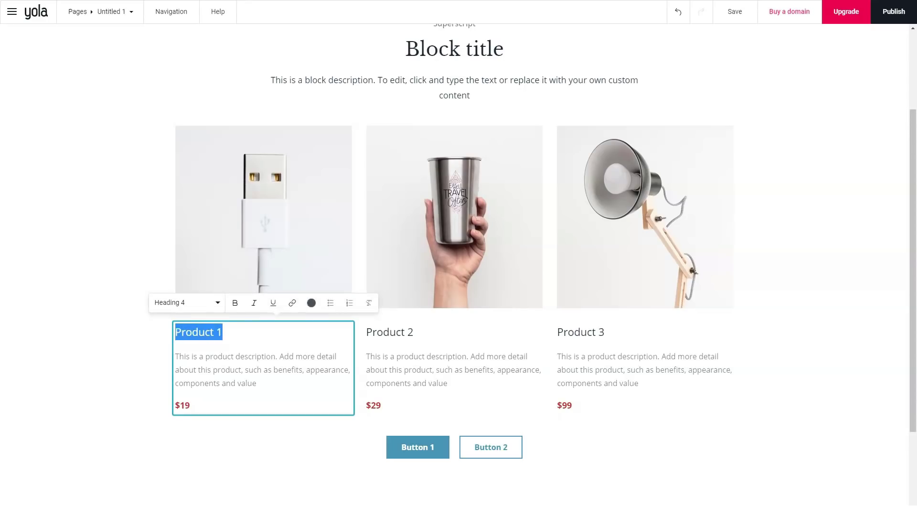
{"action": "left_click_drag", "start_coordinate": [257, 383], "coordinate": [175, 356]}
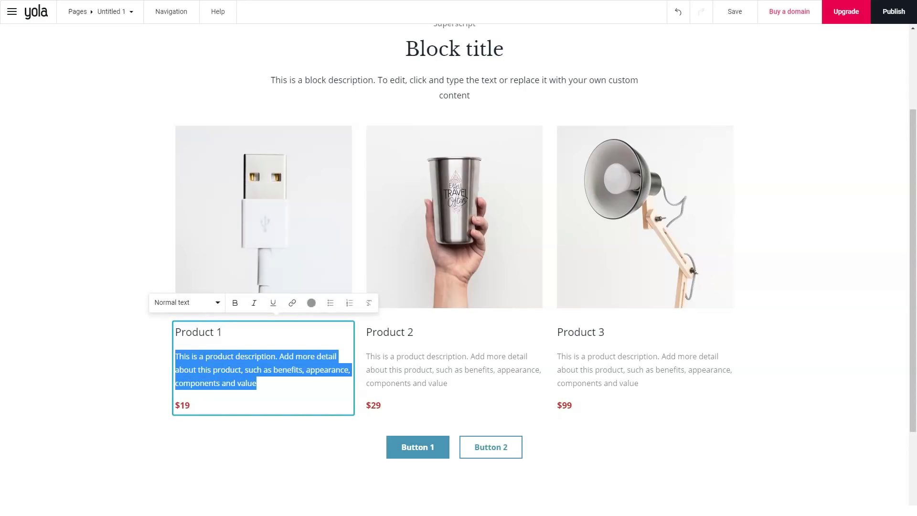
{"action": "left_click_drag", "start_coordinate": [183, 405], "coordinate": [176, 383]}
{"action": "left_click", "coordinate": [256, 382]}
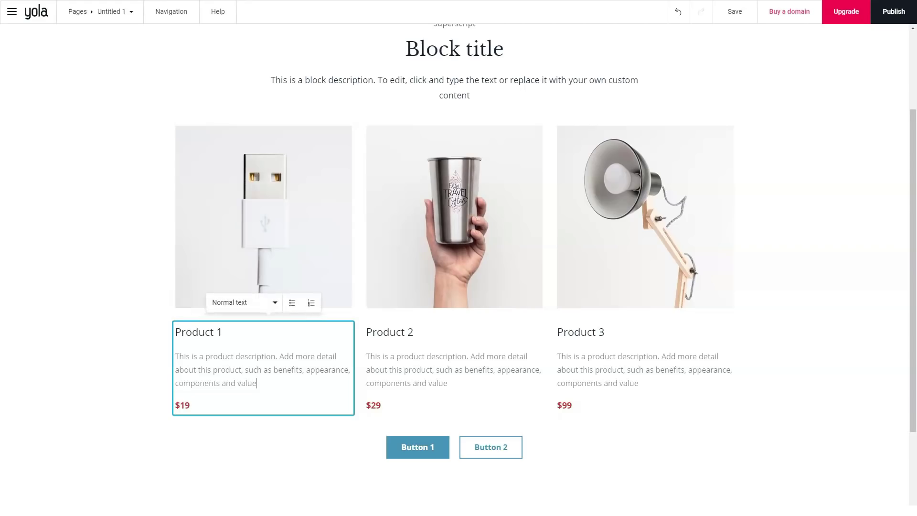
{"action": "left_click", "coordinate": [263, 215]}
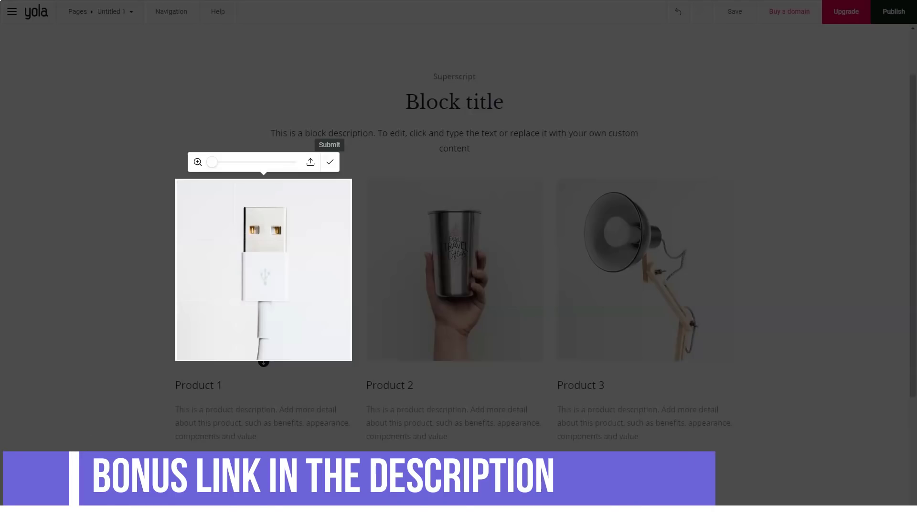
{"action": "left_click", "coordinate": [331, 162]}
{"action": "scroll", "coordinate": [455, 258], "scroll_direction": "down", "scroll_amount": 5}
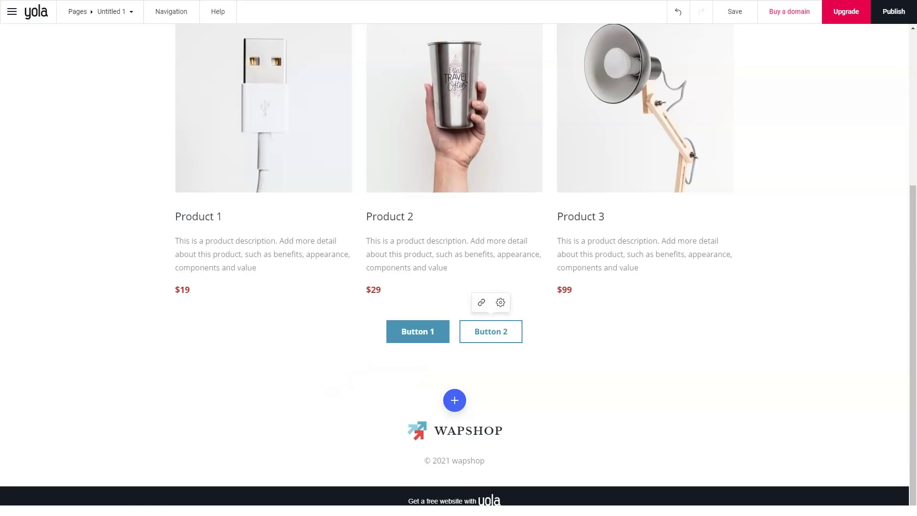
{"action": "left_click", "coordinate": [491, 332]}
{"action": "left_click", "coordinate": [429, 331]}
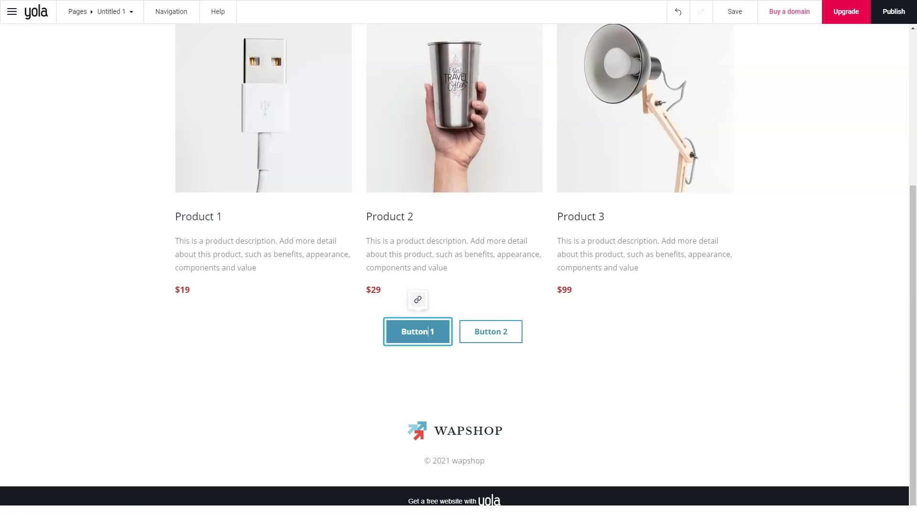
{"action": "scroll", "coordinate": [458, 258], "scroll_direction": "up", "scroll_amount": 4}
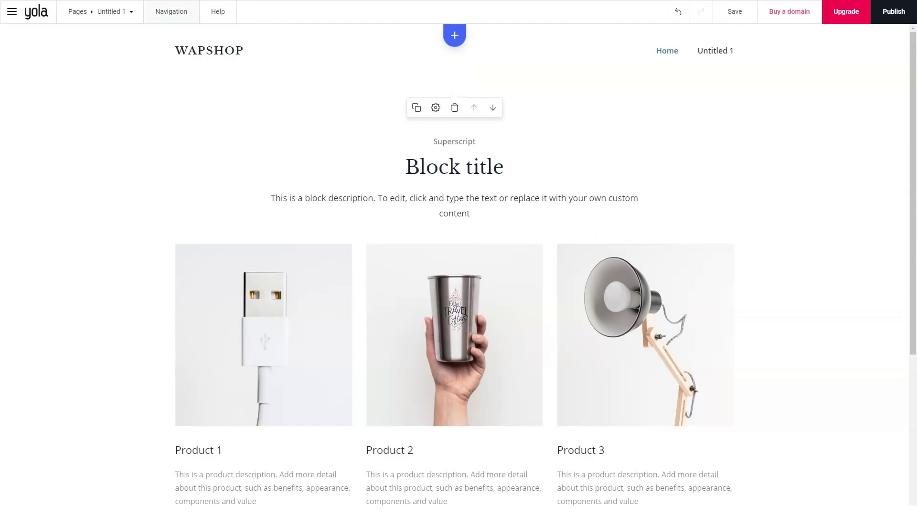
{"action": "left_click", "coordinate": [100, 12]}
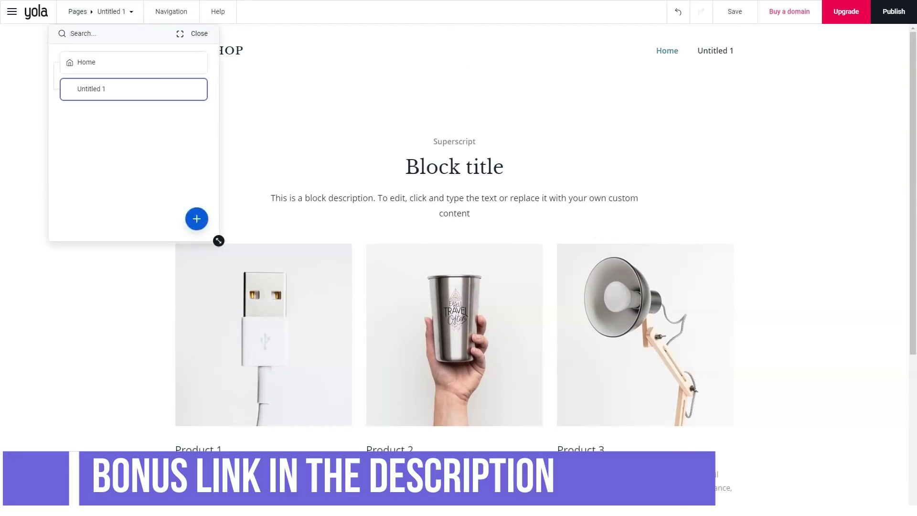
{"action": "left_click", "coordinate": [197, 219]}
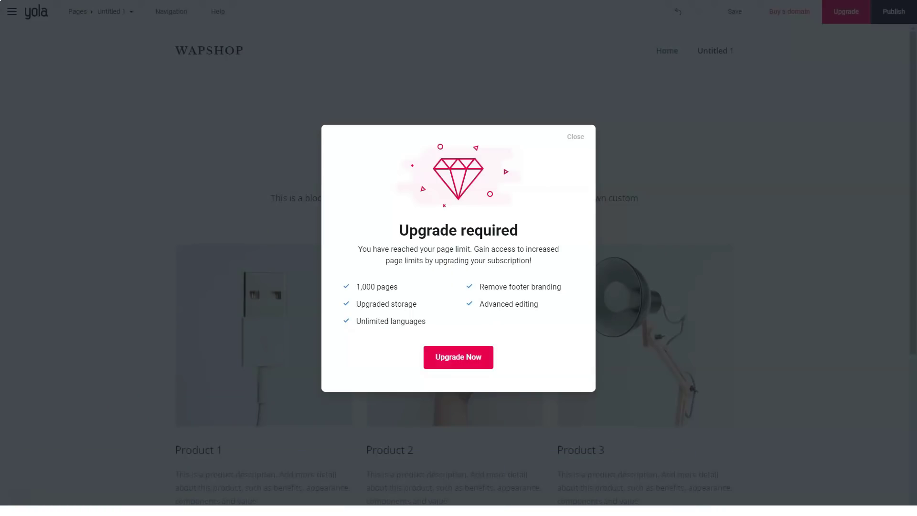
{"action": "left_click", "coordinate": [576, 136]}
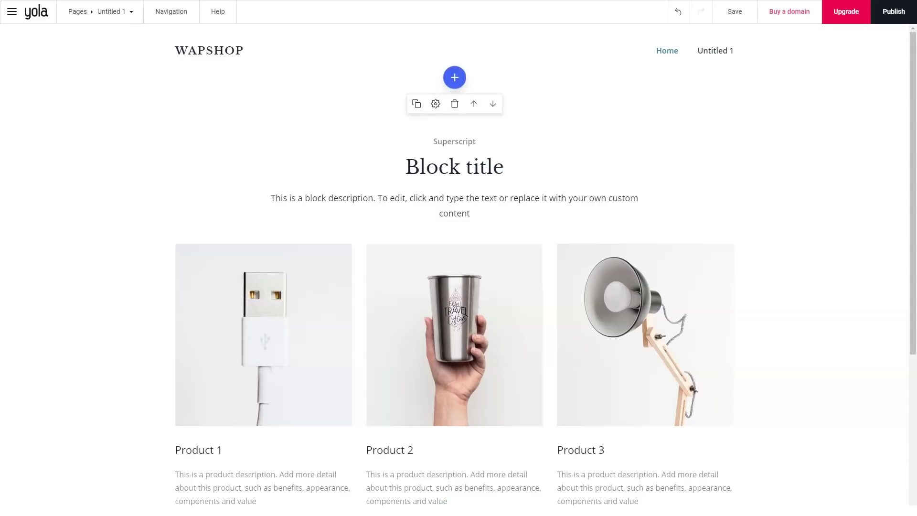
Review the Home and Untitled 1 item settings unchanged, then delete Untitled 1 and submit
{"action": "left_click", "coordinate": [172, 12]}
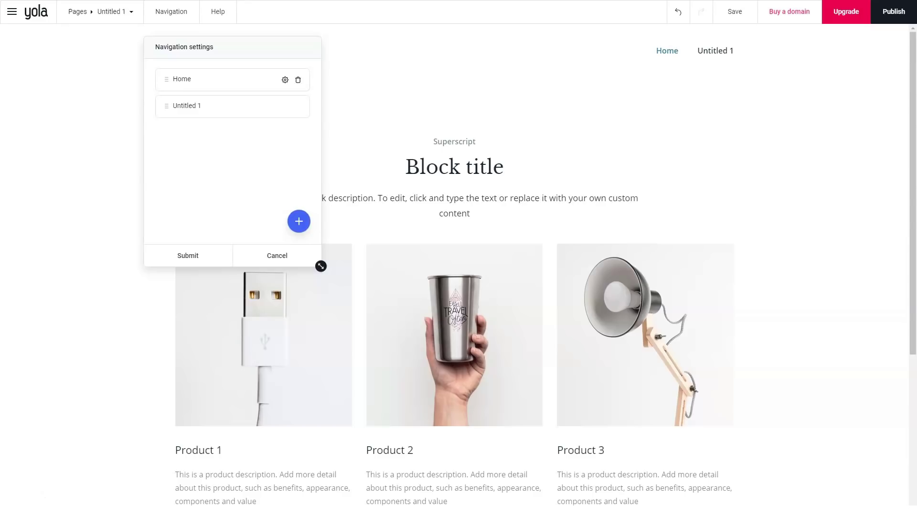
{"action": "left_click", "coordinate": [286, 80]}
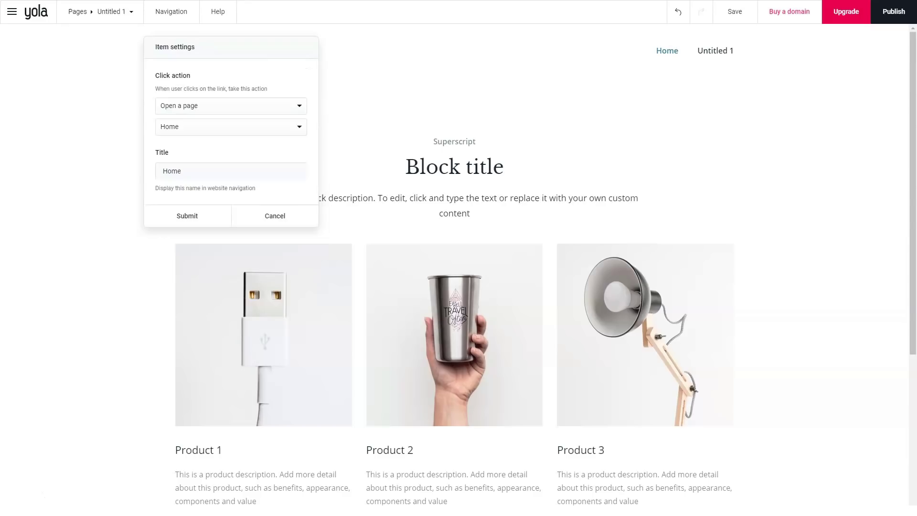
{"action": "left_click", "coordinate": [274, 215]}
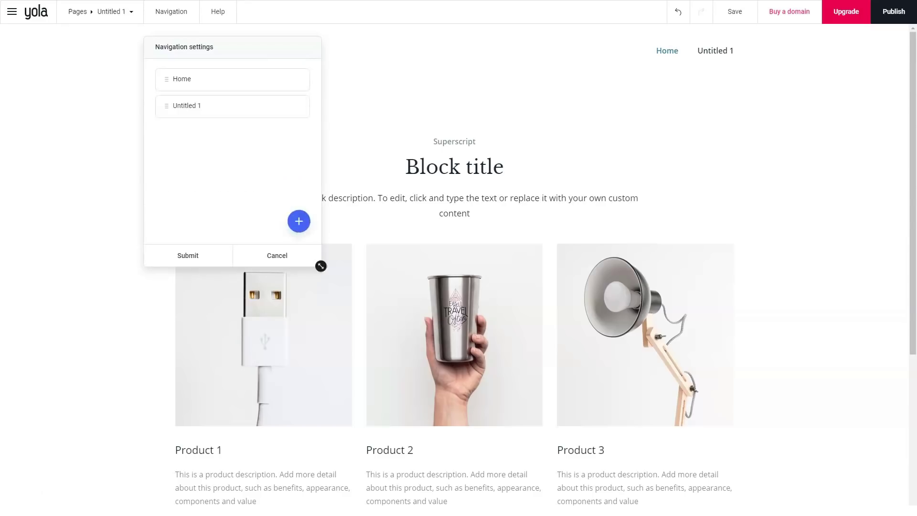
{"action": "left_click", "coordinate": [286, 107]}
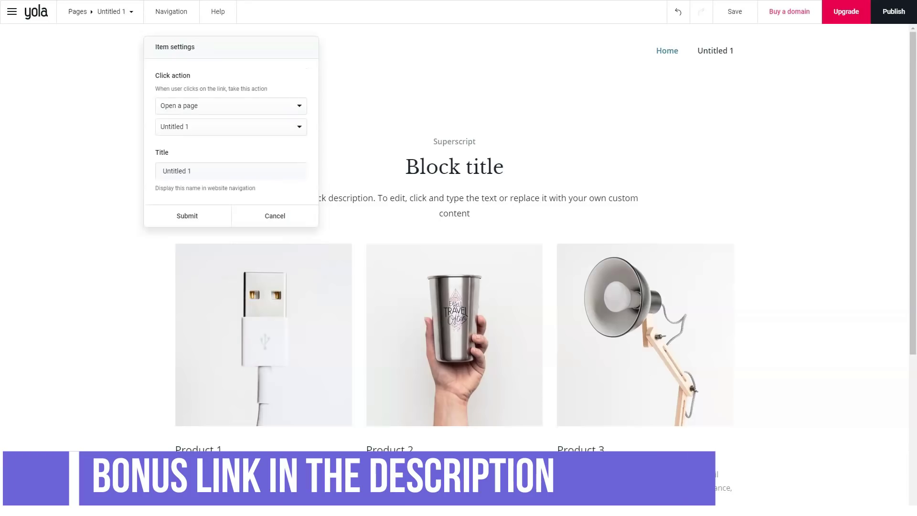
{"action": "left_click", "coordinate": [274, 216]}
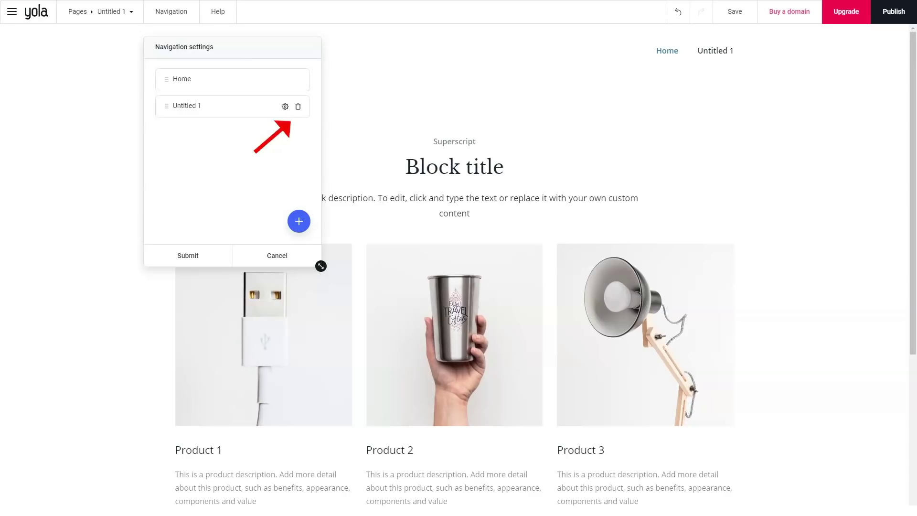
{"action": "left_click", "coordinate": [299, 106]}
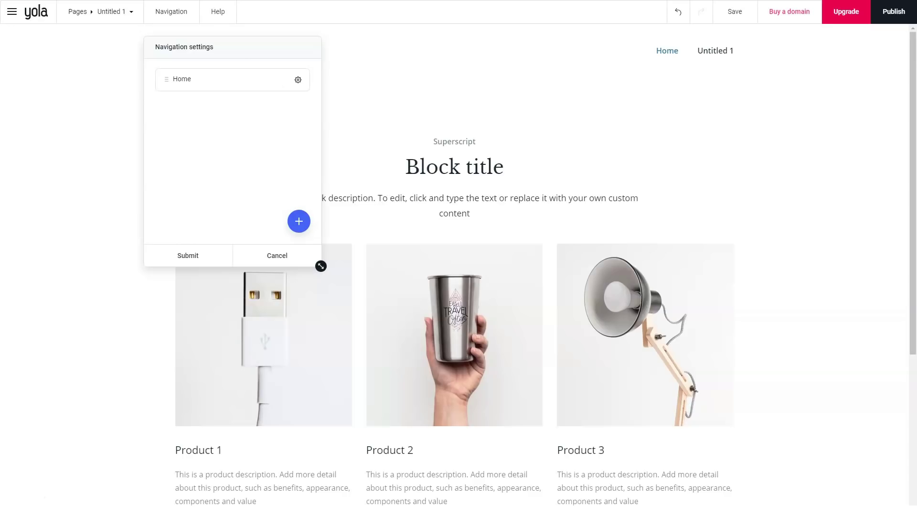
{"action": "left_click", "coordinate": [188, 255]}
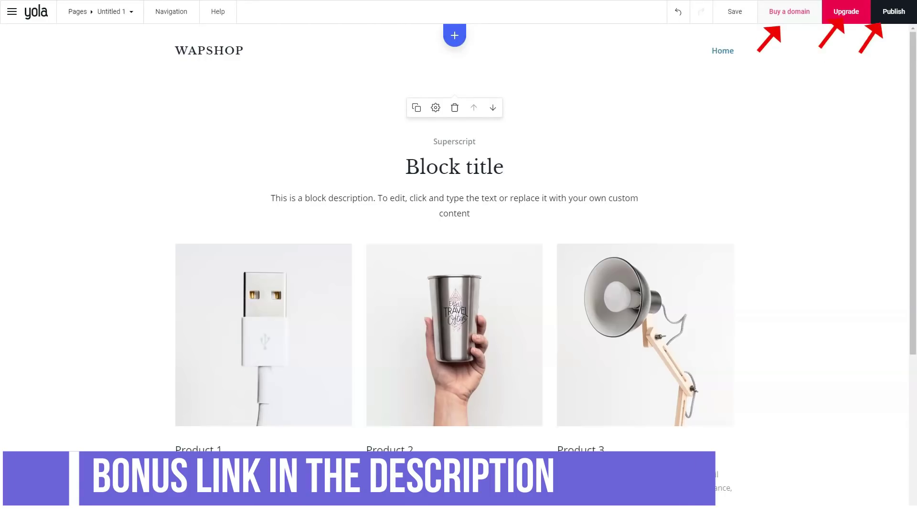
Save the WAPSHOP site with Ctrl+S and publish it live
{"action": "key", "text": "ctrl+s"}
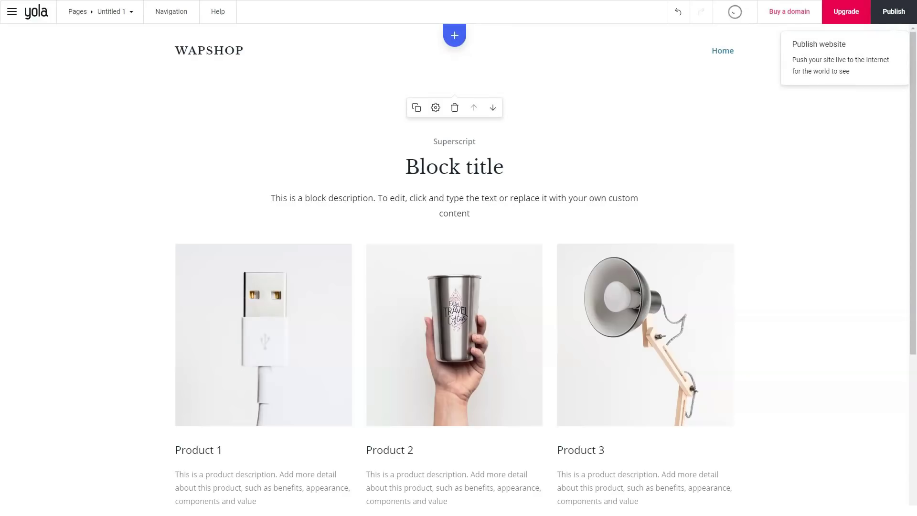
{"action": "left_click", "coordinate": [894, 12]}
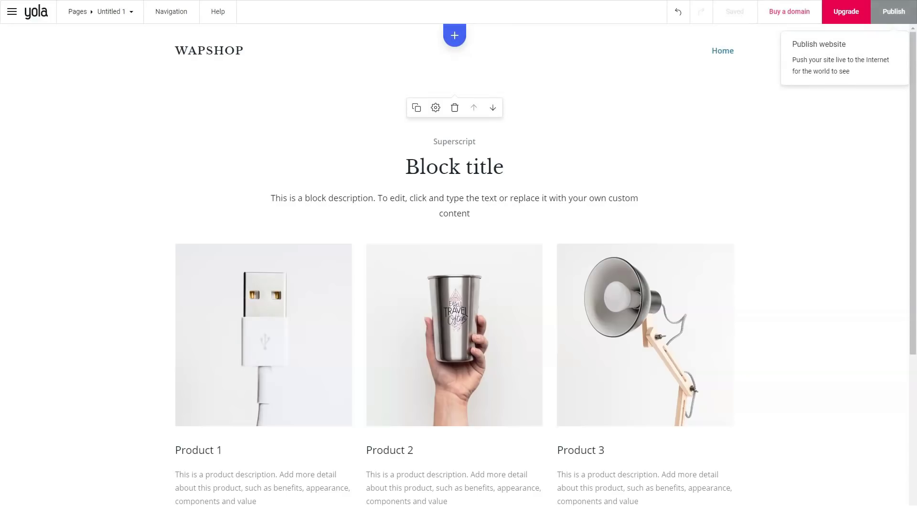